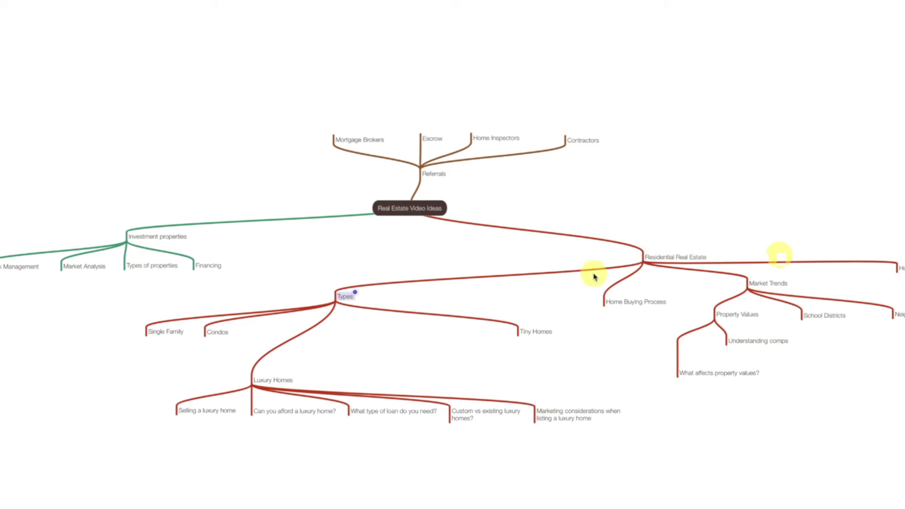
Add video-idea subtopics under the Neighborhood topic of the mind map, from short-term rental bans through hidden repair costs to saving for a first home
left_click(355, 297)
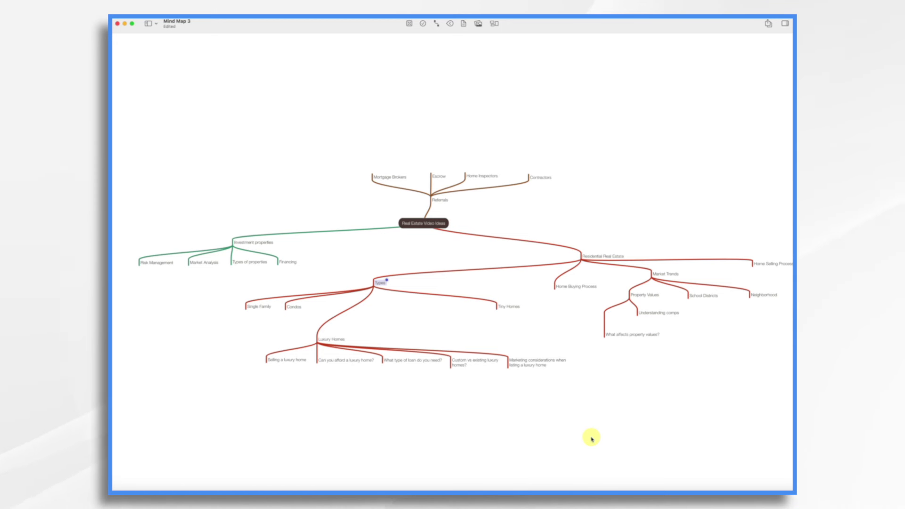
scroll(590, 437, "up", 5)
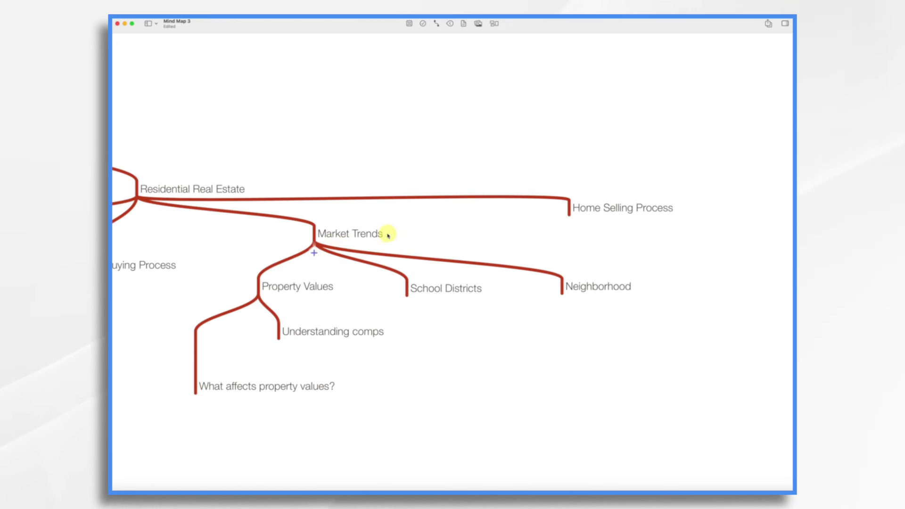
mouse_move(588, 285)
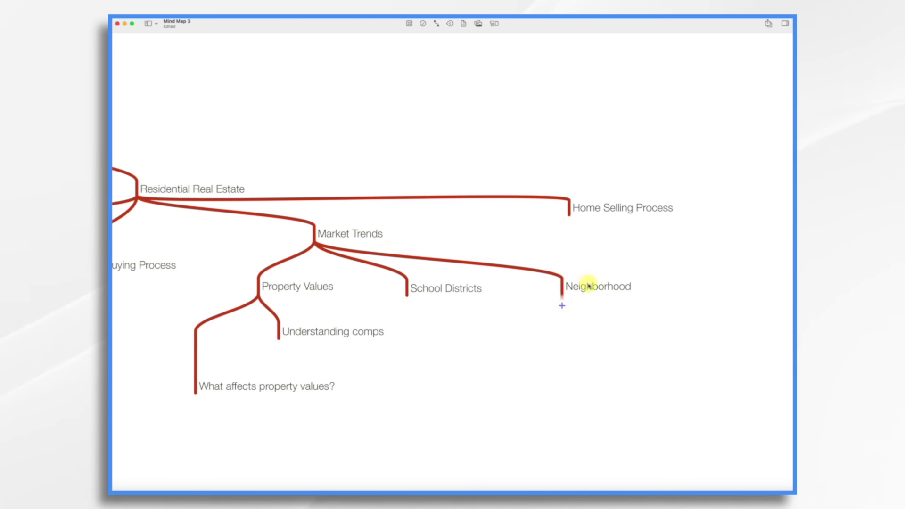
left_click(562, 305)
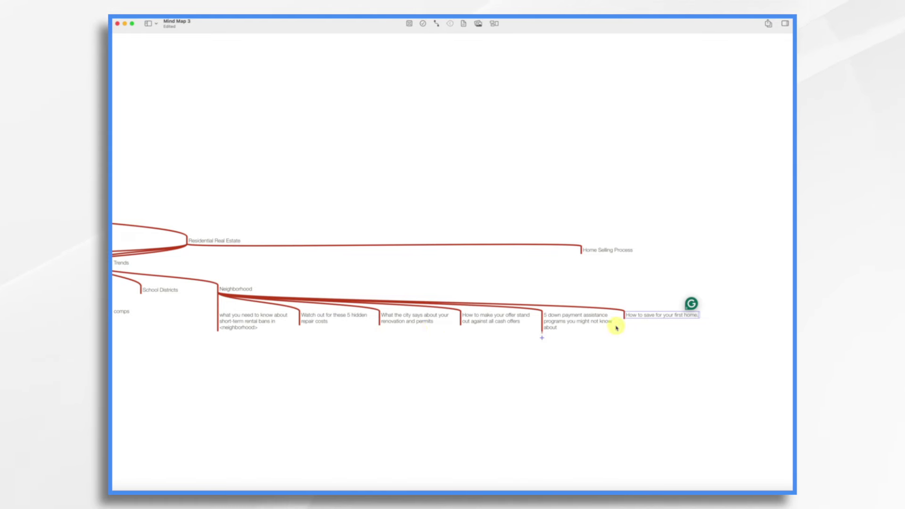
scroll(343, 328, "down", 3)
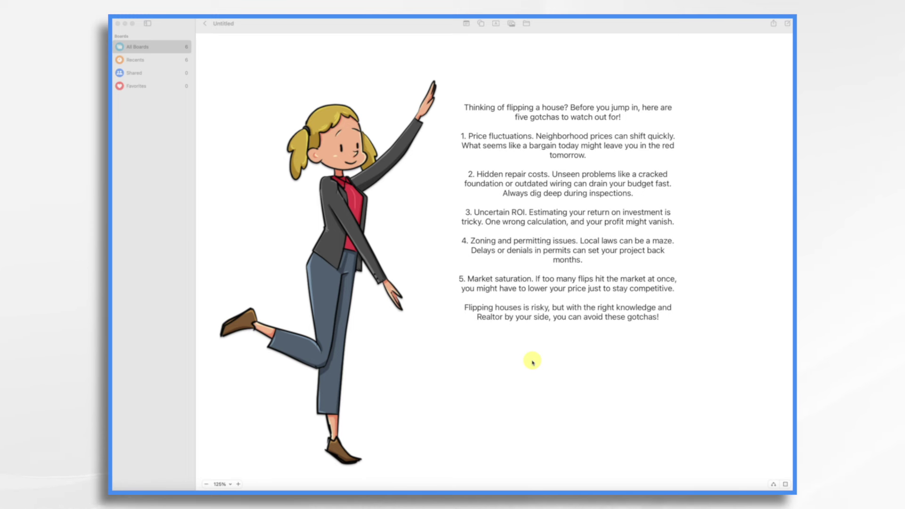
Switch from the script board to Talkia and create a new project named 5 gotchas
left_click(467, 108)
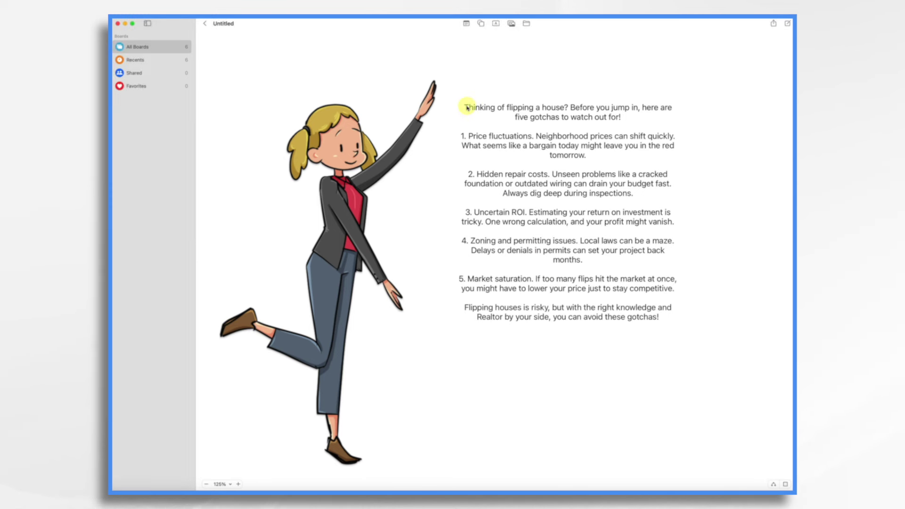
key("alt+space")
type("ta")
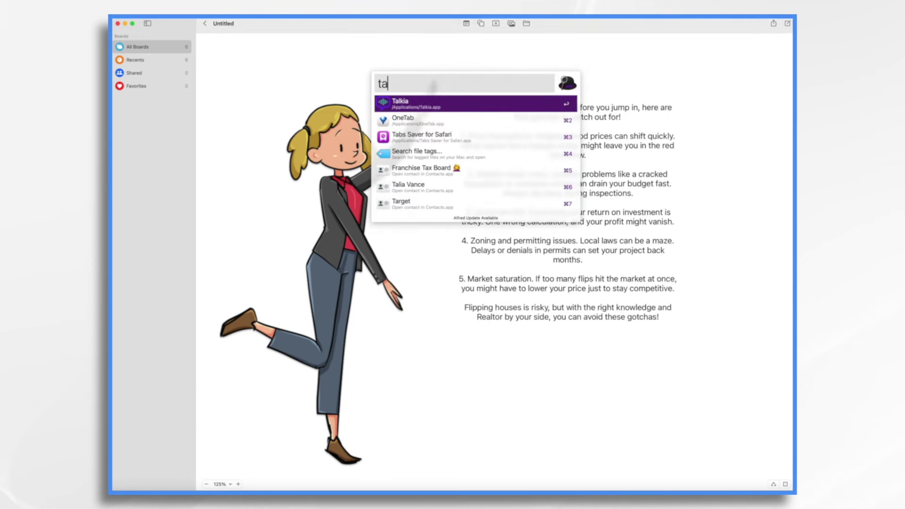
key("Return")
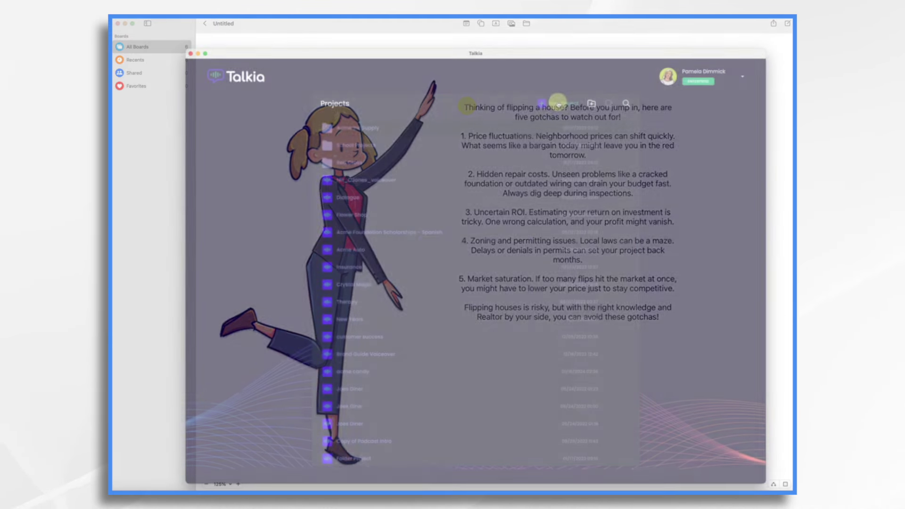
left_click(557, 103)
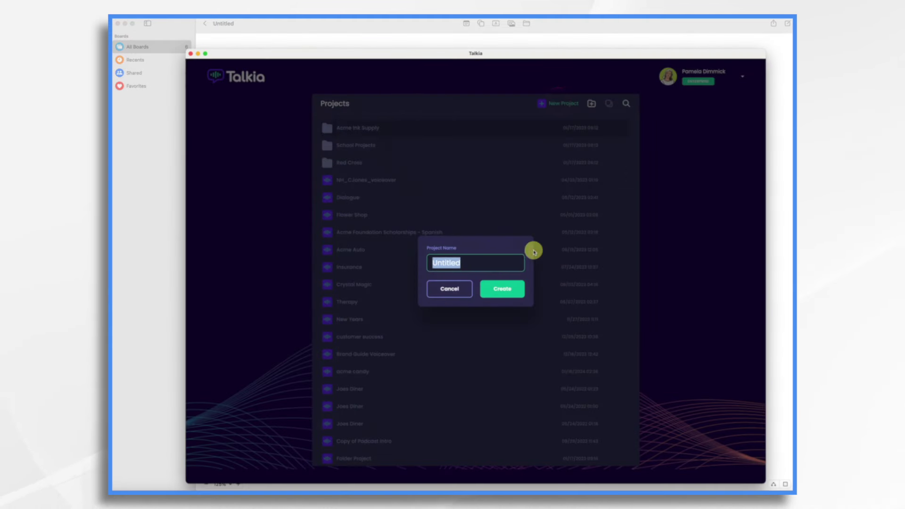
type("5 gotchas")
key("Return")
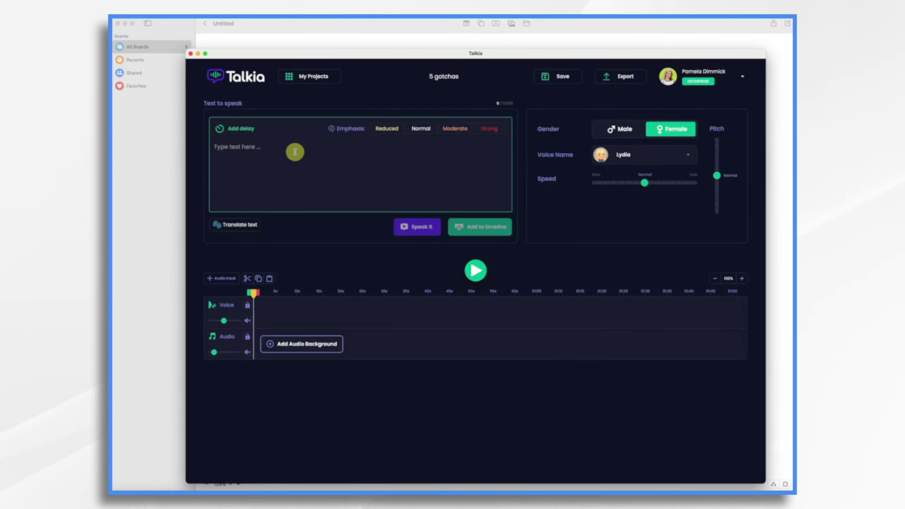
Paste the house-flipping script as the text to speak and apply the favorite voice Salli
key("super+v")
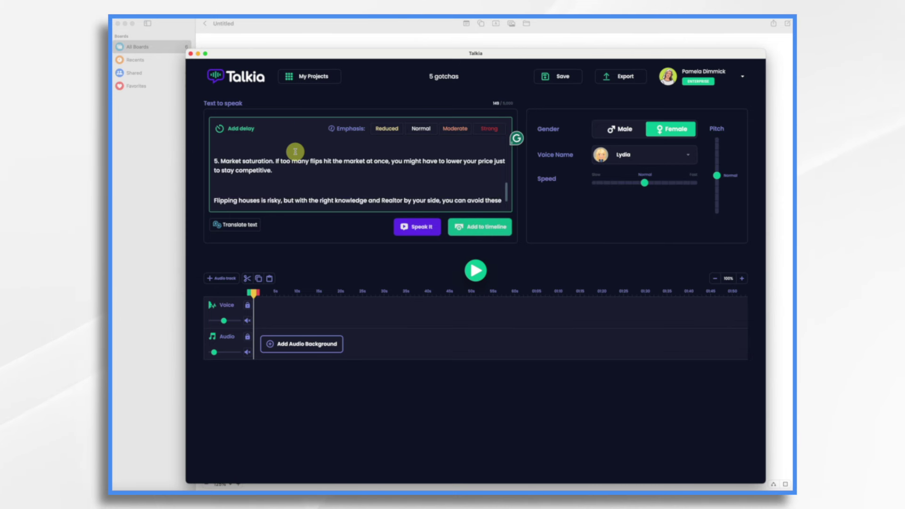
scroll(304, 186, "up", 10)
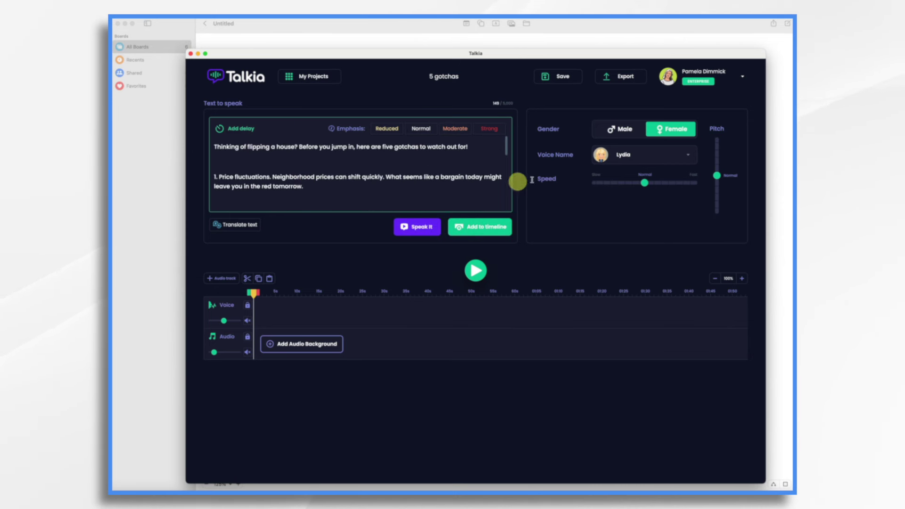
left_click(688, 155)
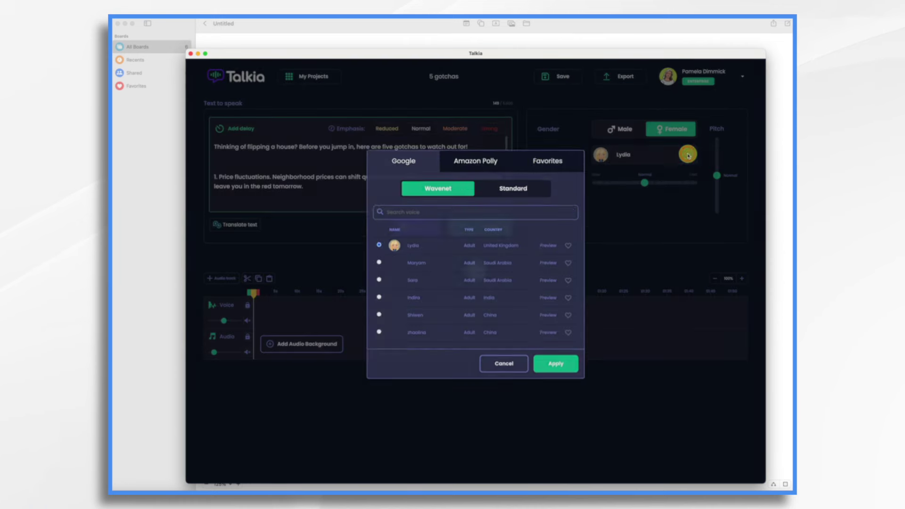
left_click(546, 168)
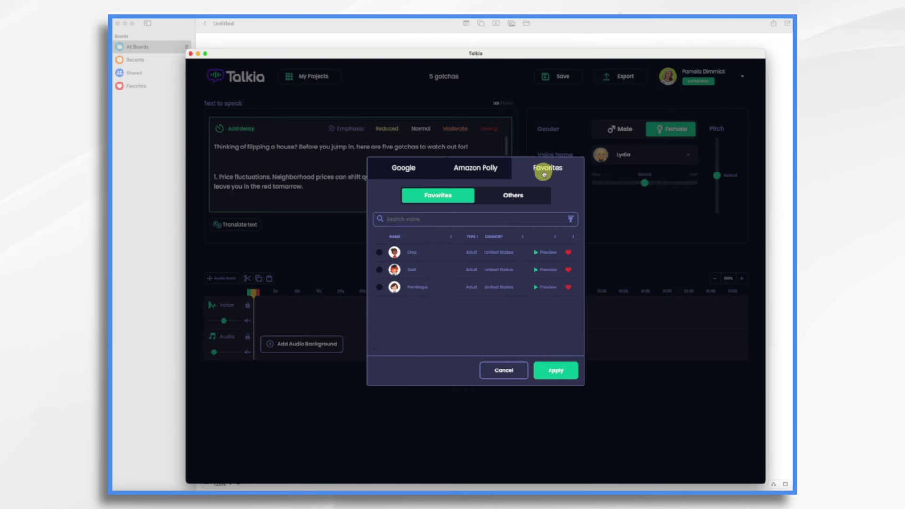
left_click(379, 269)
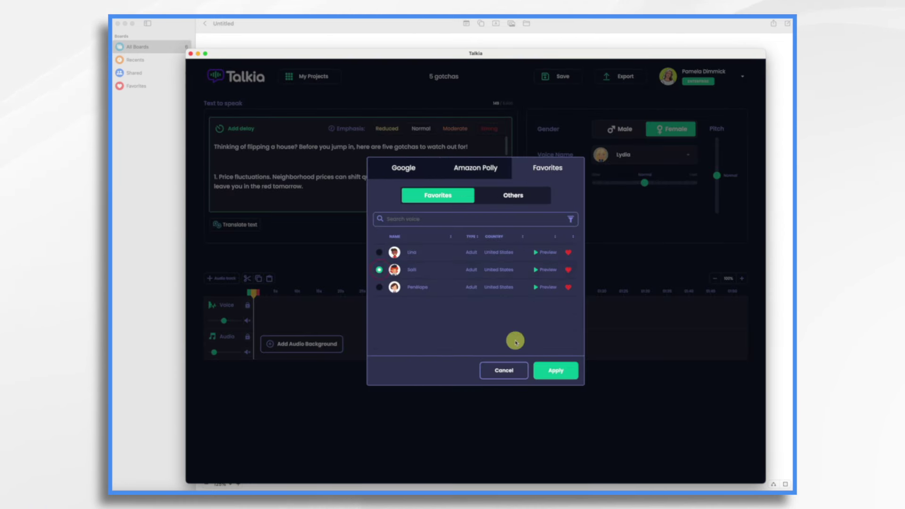
left_click(564, 371)
Preview the speech and add it to the timeline, exporting it to the Desktop as 5 gotchas voiceover.mp3
left_click(421, 228)
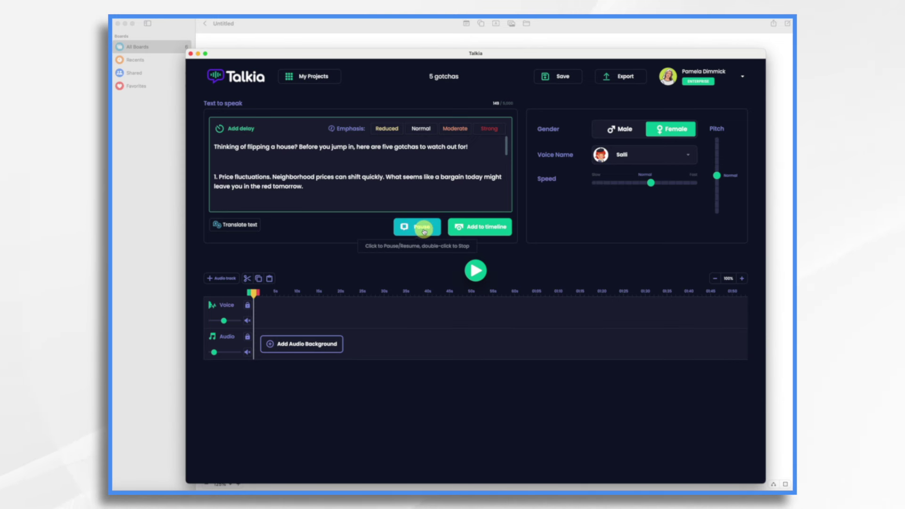
left_click(424, 231)
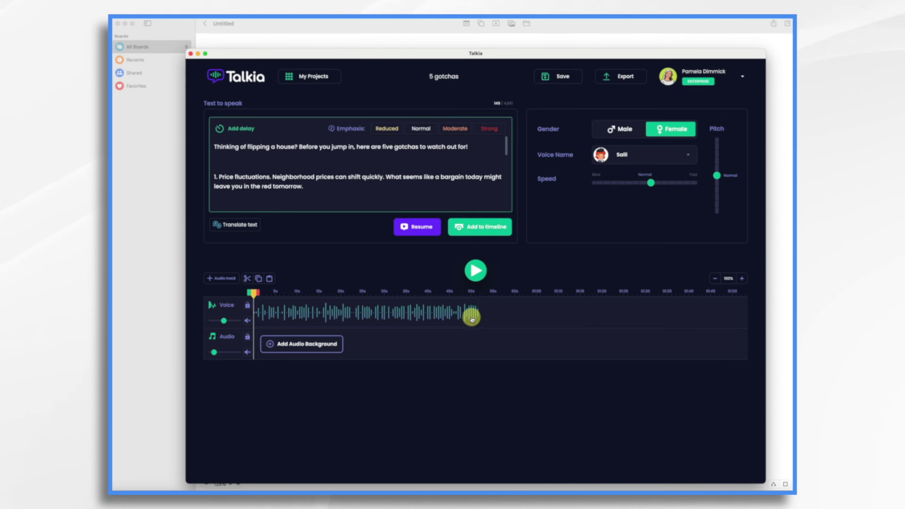
left_click(630, 77)
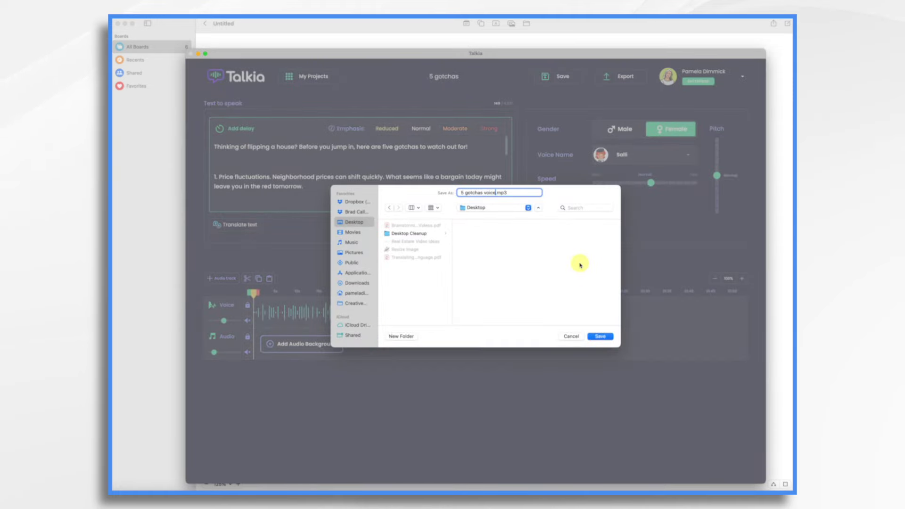
left_click(602, 335)
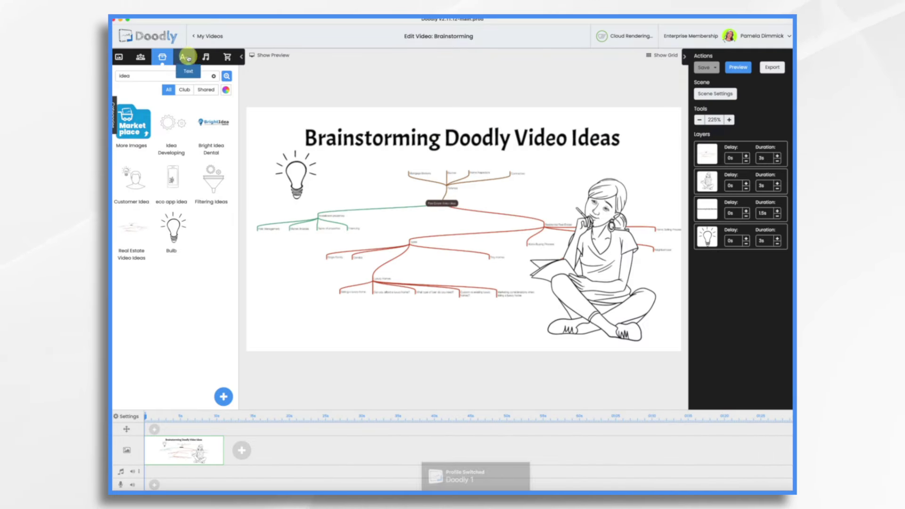
Switch to Doodly, import 5 gotchas voiceover.mp3 as a new sound, and place it on the Brainstorming video's audio track
left_click(207, 58)
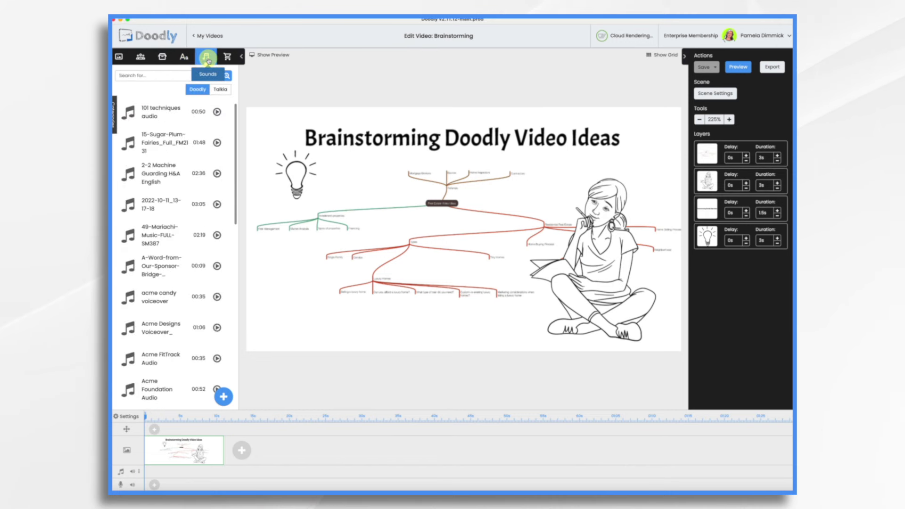
left_click(224, 396)
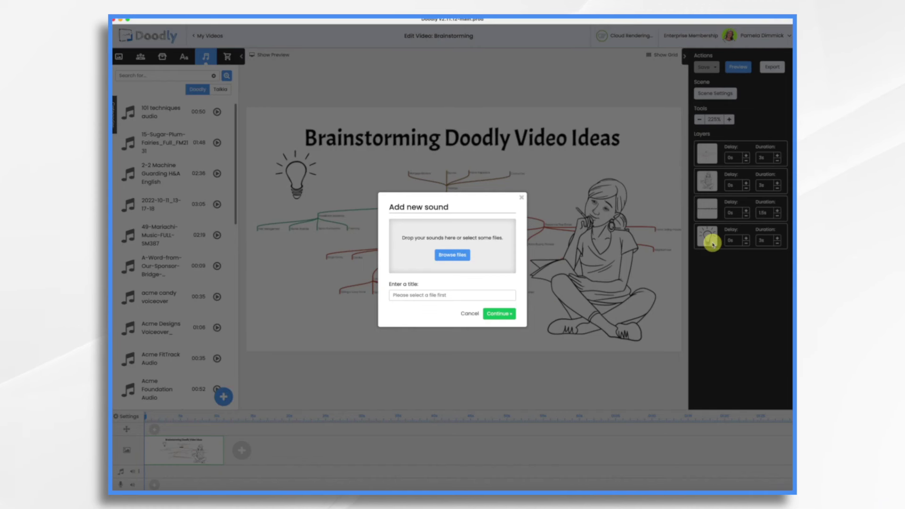
left_click_drag(47, 401, 448, 238)
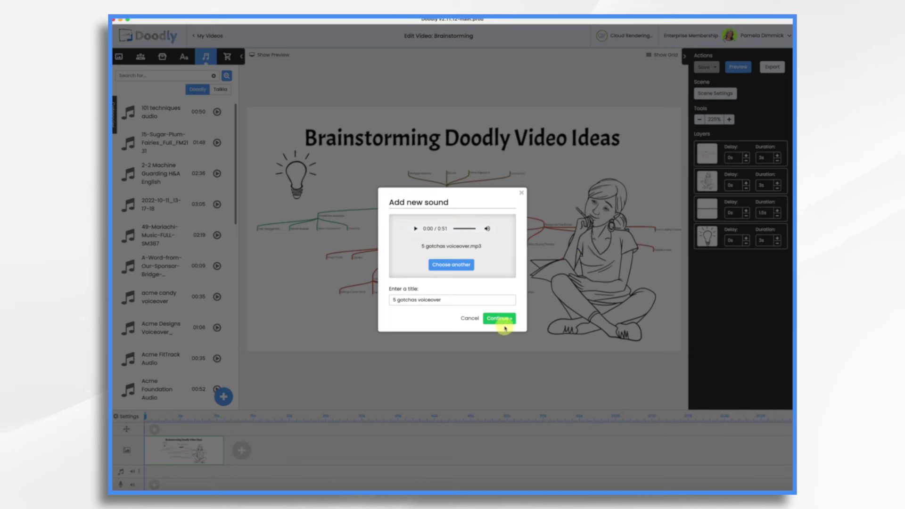
left_click(499, 313)
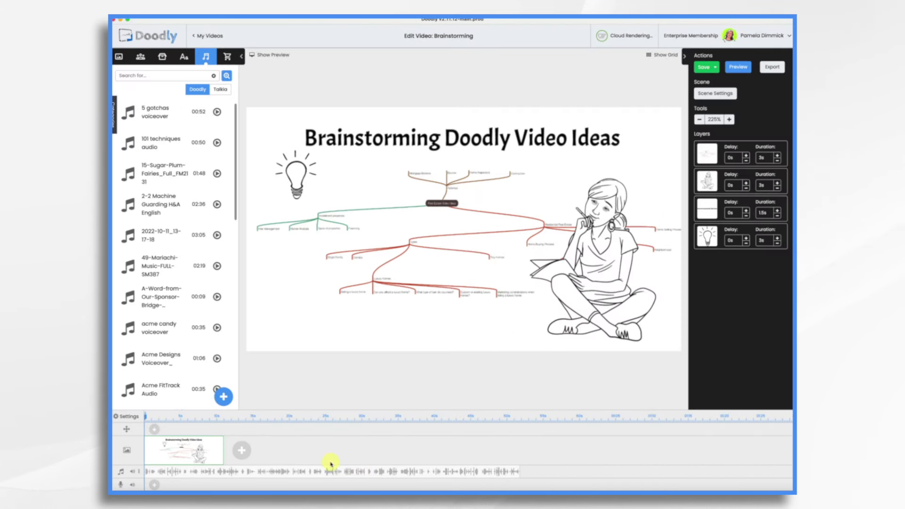
Delete the existing brainstorming scene from the timeline while keeping the voiceover track
right_click(182, 454)
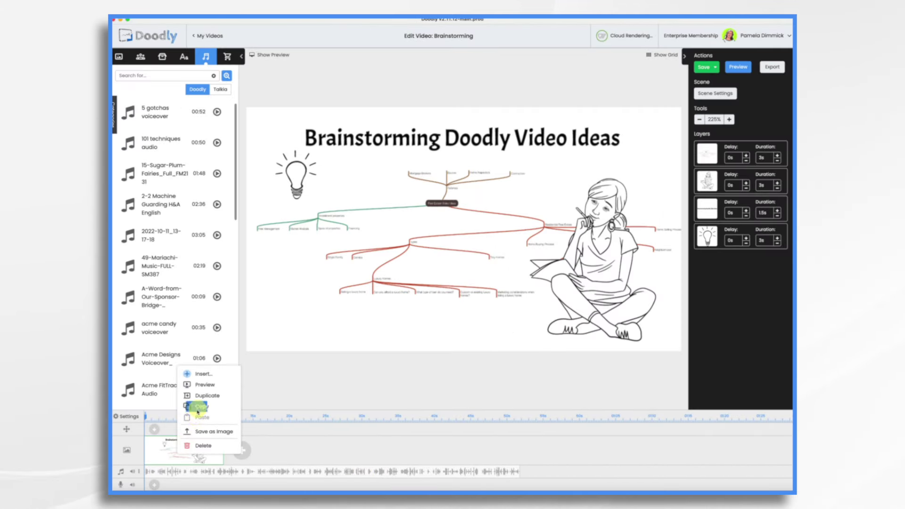
left_click(211, 445)
left_click(473, 267)
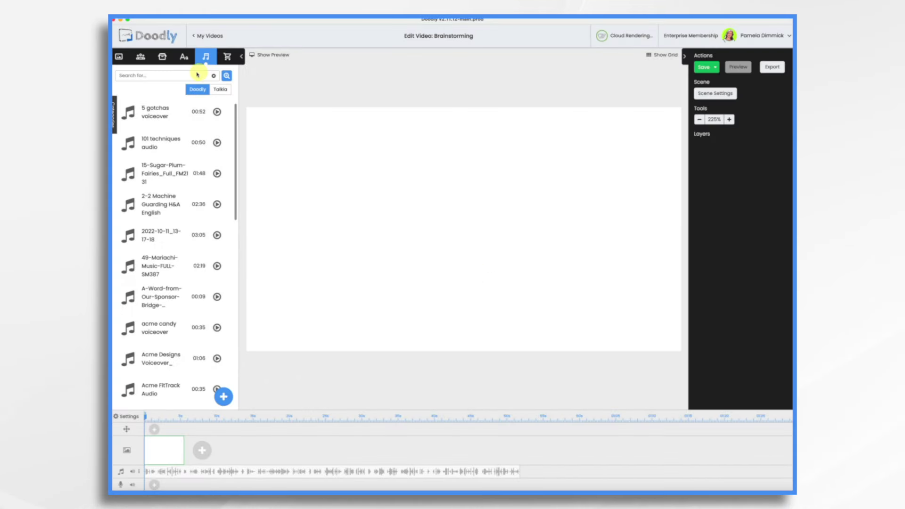
Add an Acme-Regular text to the upper part of the blank scene reading "Thinking of Flipping a House?"
left_click(183, 57)
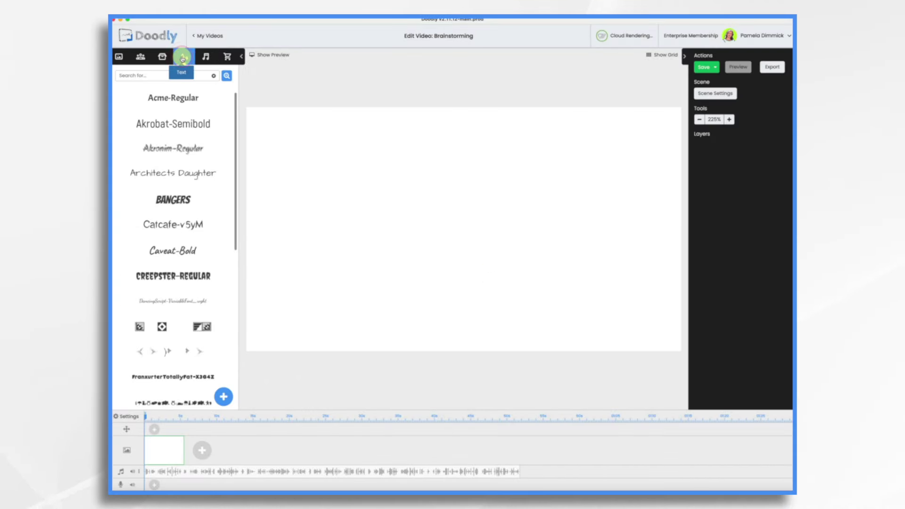
left_click_drag(182, 96, 395, 168)
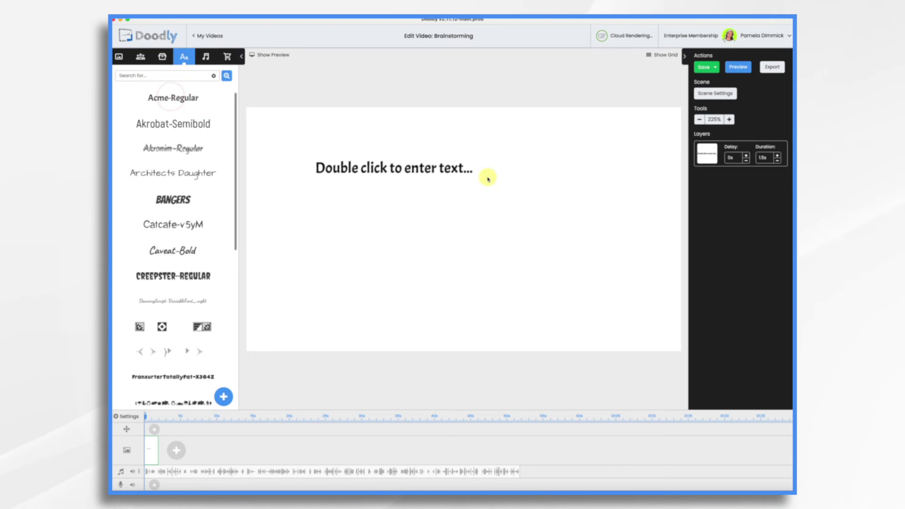
double_click(424, 168)
key("ctrl+a")
type("T")
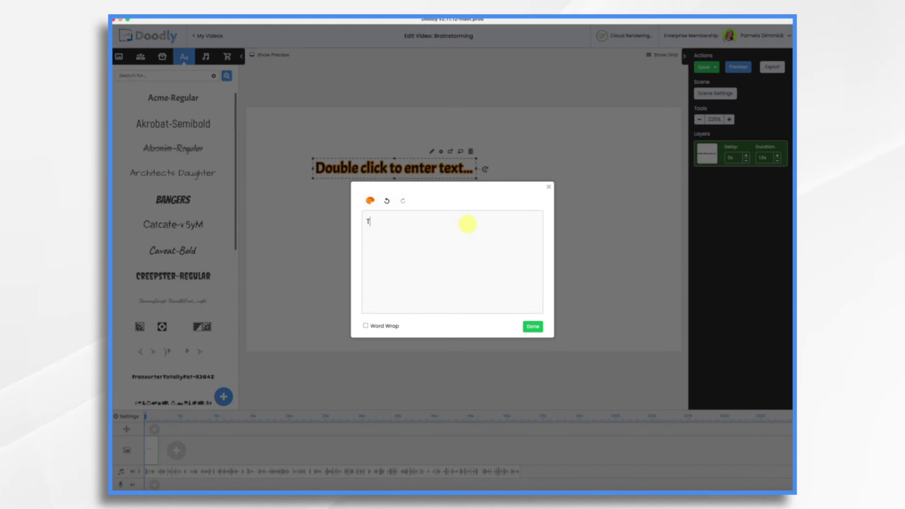
left_click(532, 326)
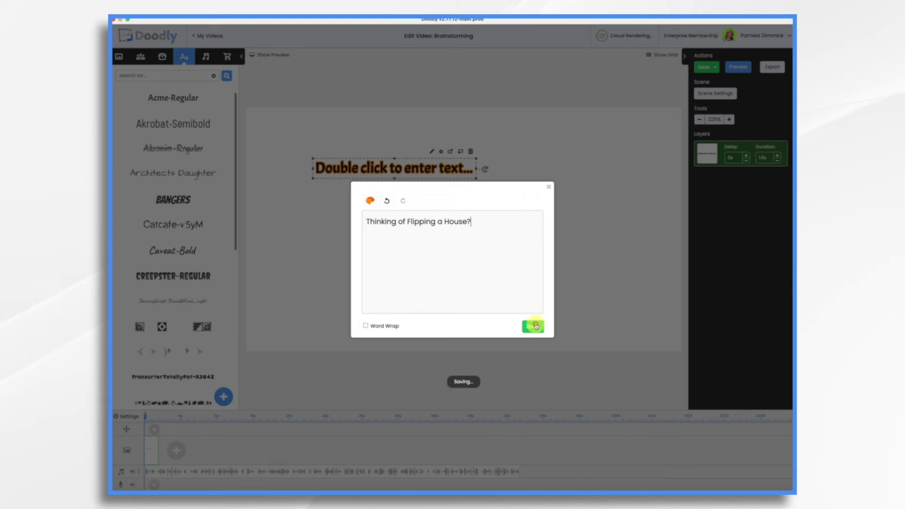
Add a second Acme-Regular text below the first one reading "5 Gotchas to Look Out For"
left_click_drag(189, 100, 444, 224)
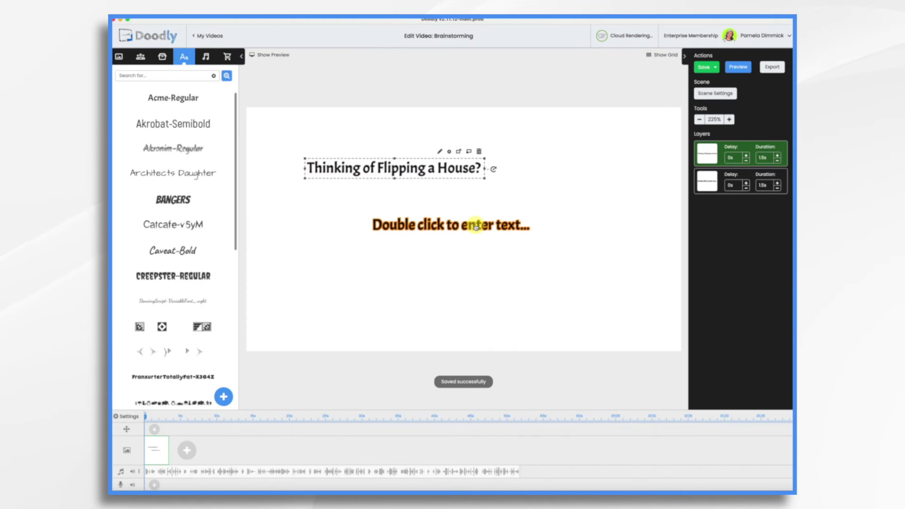
double_click(454, 225)
key("ctrl+a")
type("5 Gotc")
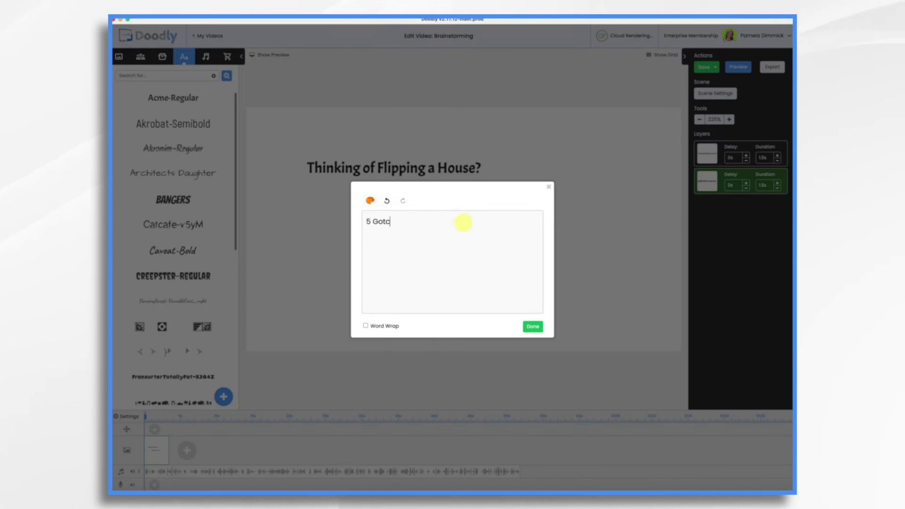
type("has to Look Out For")
left_click(533, 327)
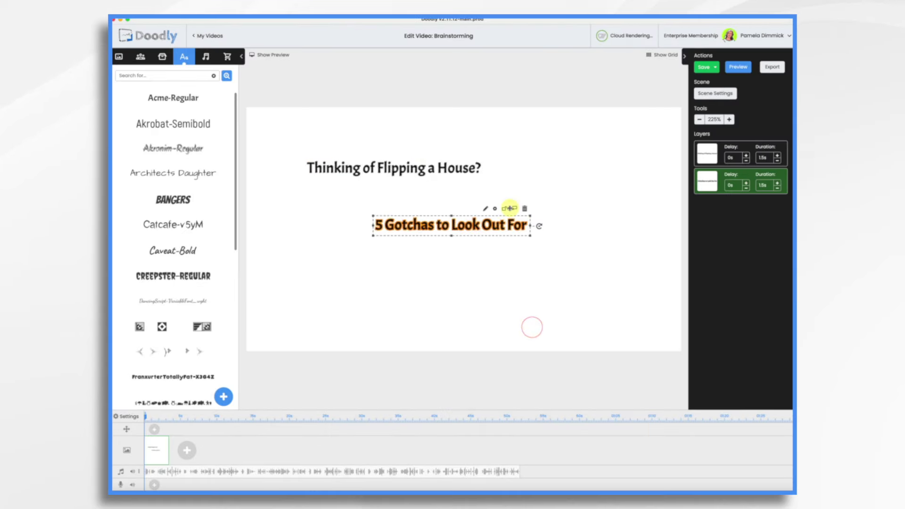
Enlarge both text lines together and move "Thinking of Flipping a House?" up to the top centre of the scene
left_click(391, 169)
left_click(450, 222, "shift")
left_click_drag(529, 236, 630, 269)
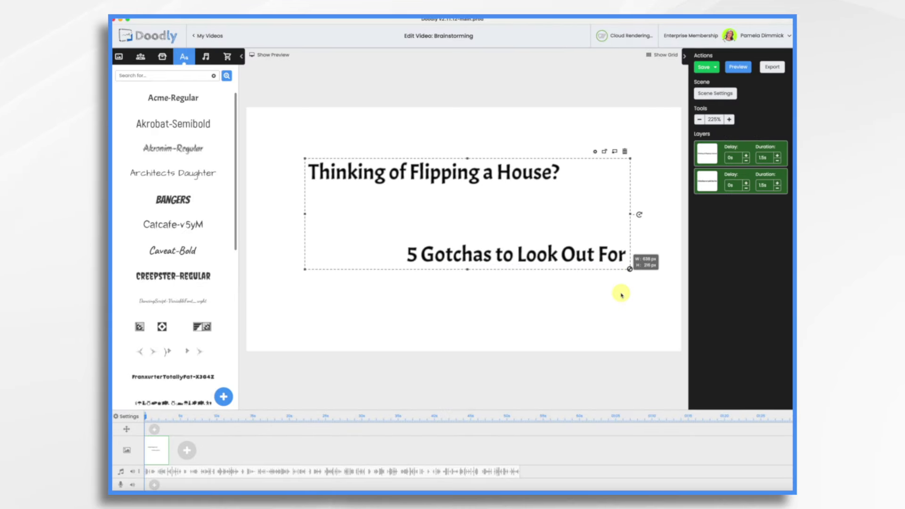
left_click(467, 131)
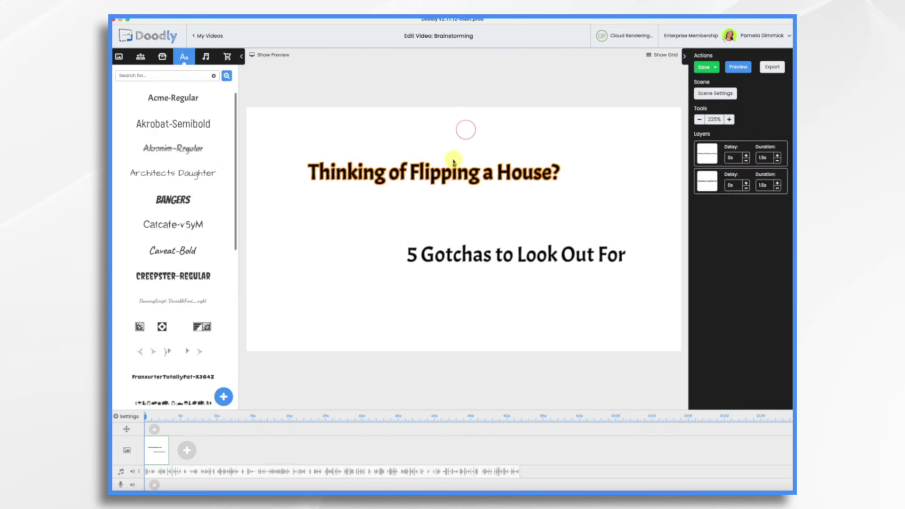
left_click_drag(457, 168, 469, 140)
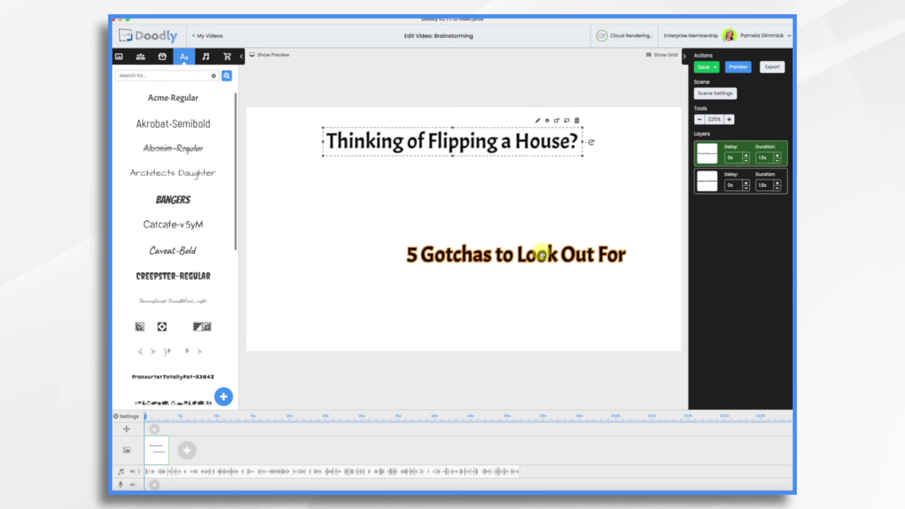
Move "5 Gotchas to Look Out For" up just below the title, and shift "Thinking of Flipping a House?" slightly left
left_click_drag(542, 253, 554, 178)
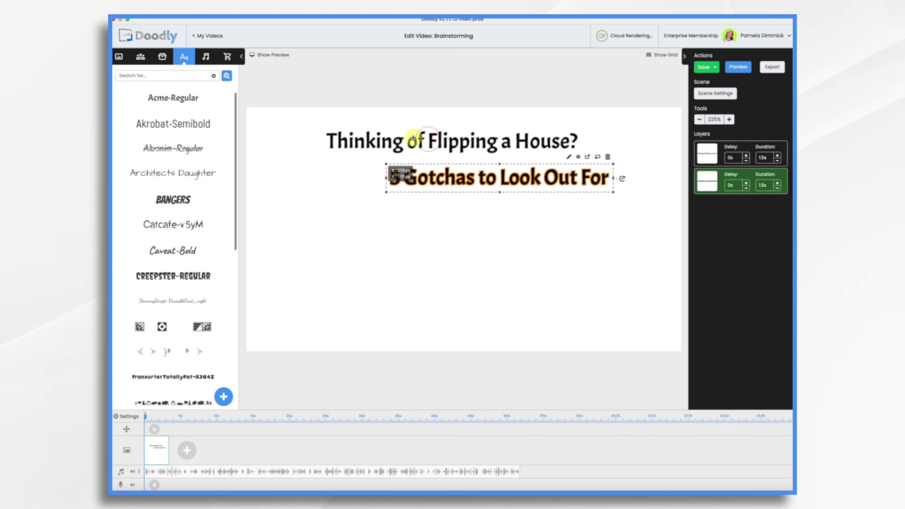
left_click(366, 137)
left_click_drag(366, 137, 335, 136)
Add the Jacob Thinking character from the "think" results to the scene's left side and enlarge it to reach the title
left_click(140, 56)
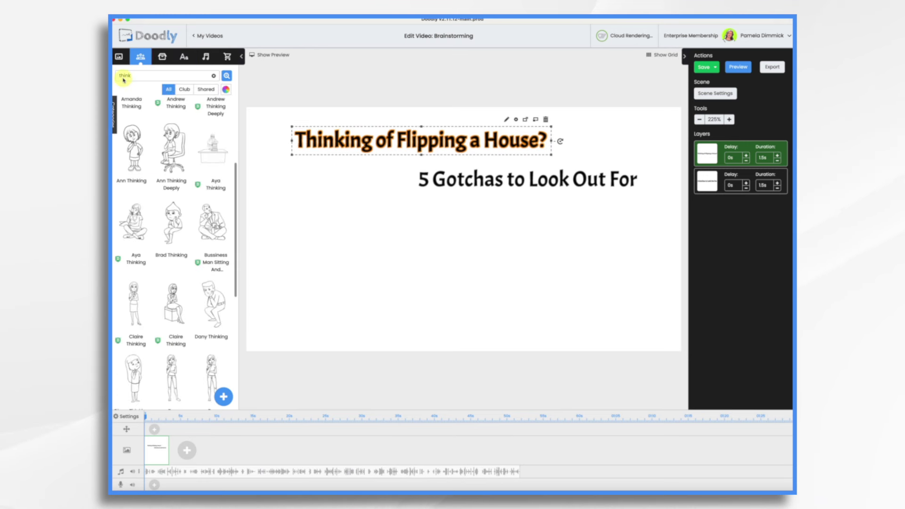
scroll(202, 283, "down", 5)
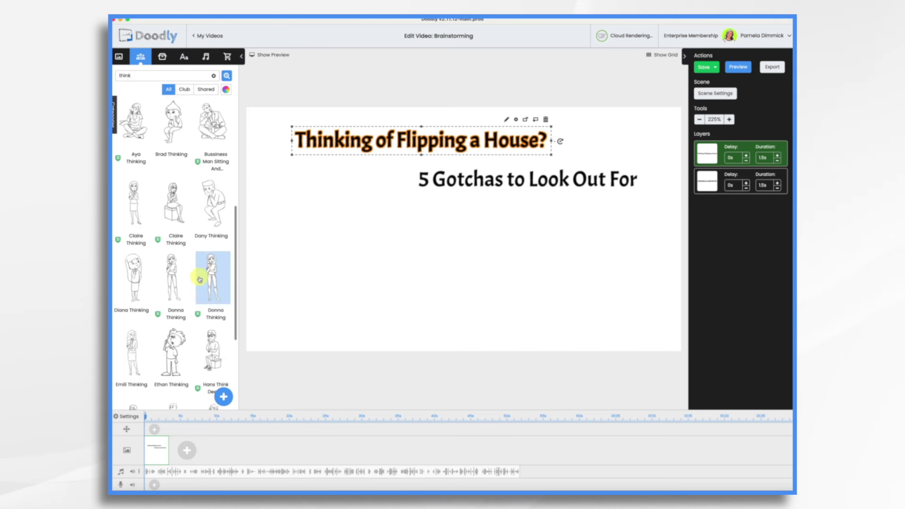
scroll(173, 261, "down", 6)
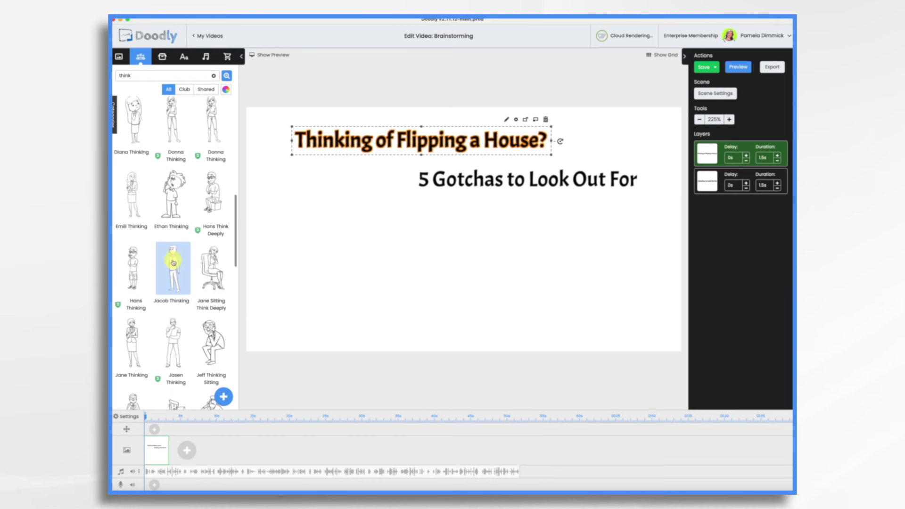
left_click_drag(175, 265, 299, 258)
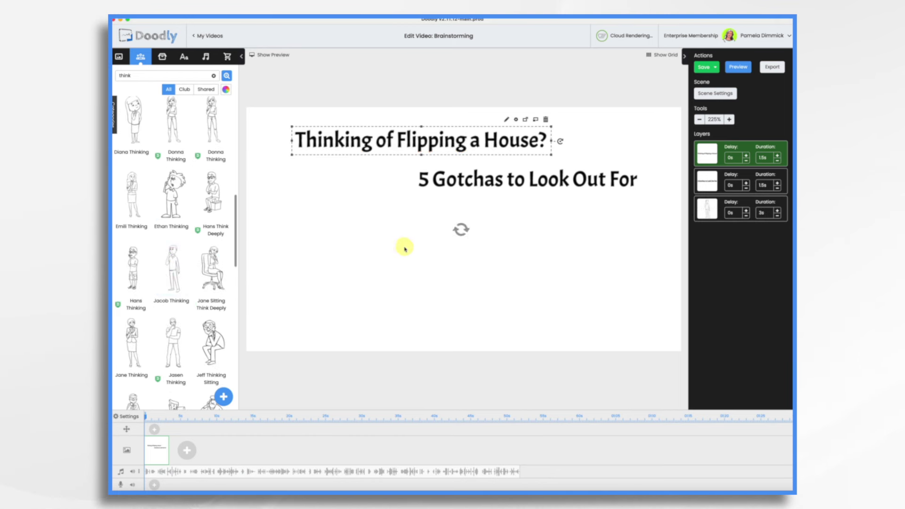
left_click(297, 243)
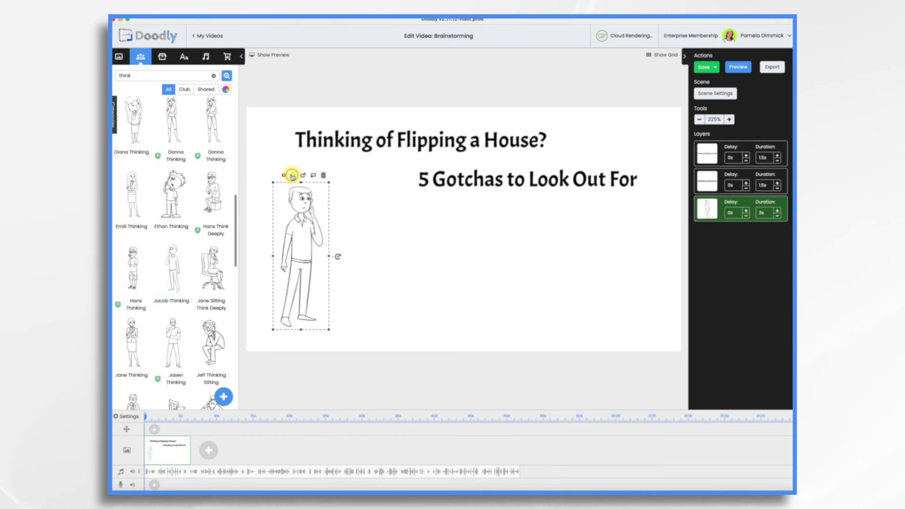
left_click_drag(297, 175, 366, 162)
left_click_drag(315, 240, 314, 223)
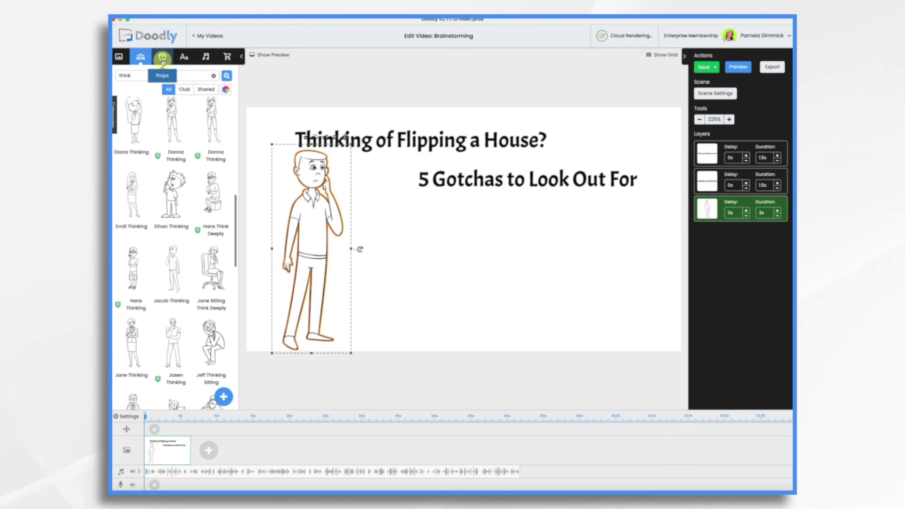
Place the Falling House prop beside the man and rearrange "5 Gotchas to Look Out For" as two larger lines to its right
left_click(162, 59)
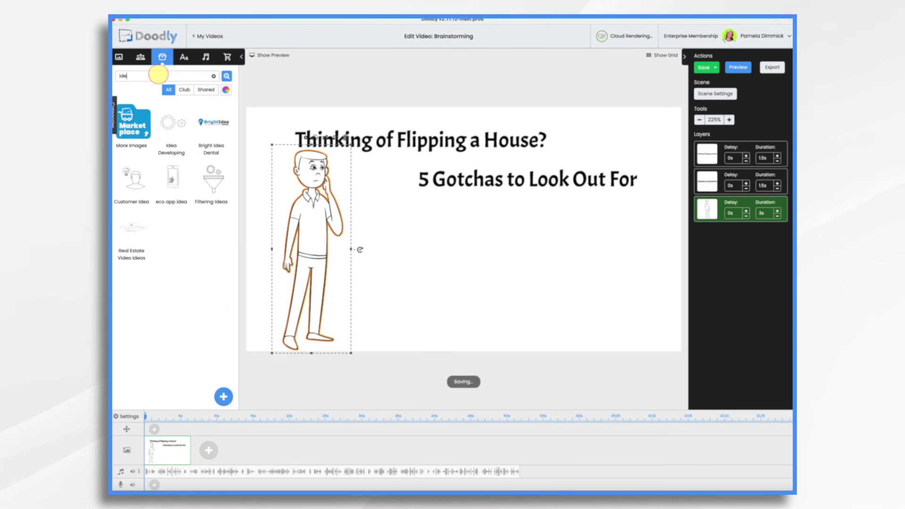
type("house")
key("Return")
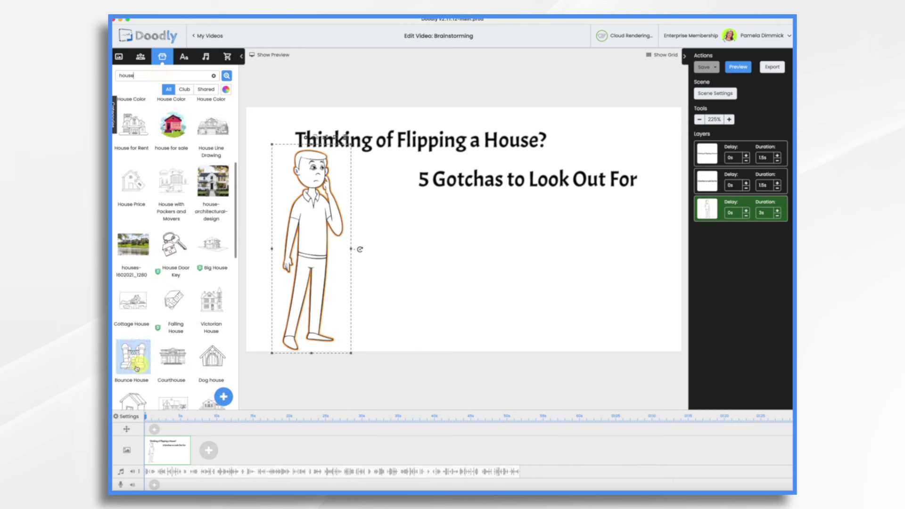
scroll(190, 300, "down", 2)
left_click_drag(181, 304, 390, 283)
left_click(554, 335)
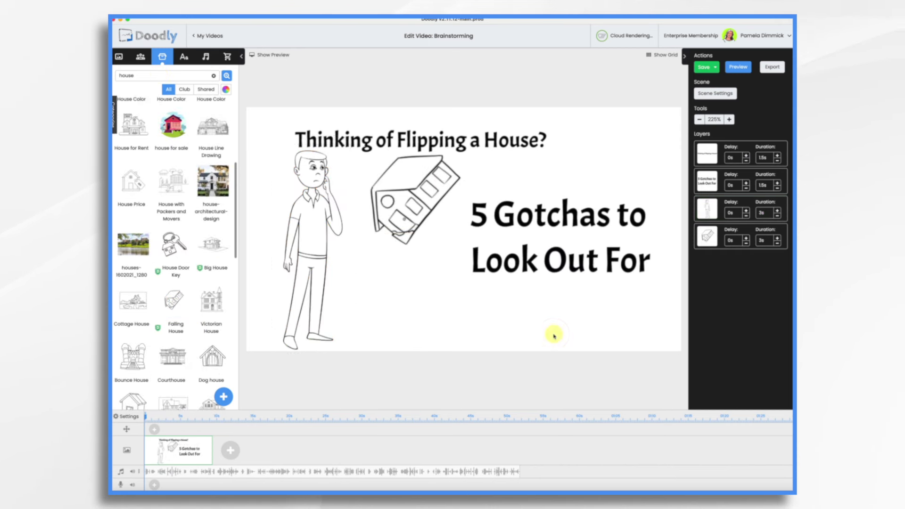
Add a new scene with an Akrobat-Semibold text in the upper left reading "1. Price Fluctuations"
left_click(233, 453)
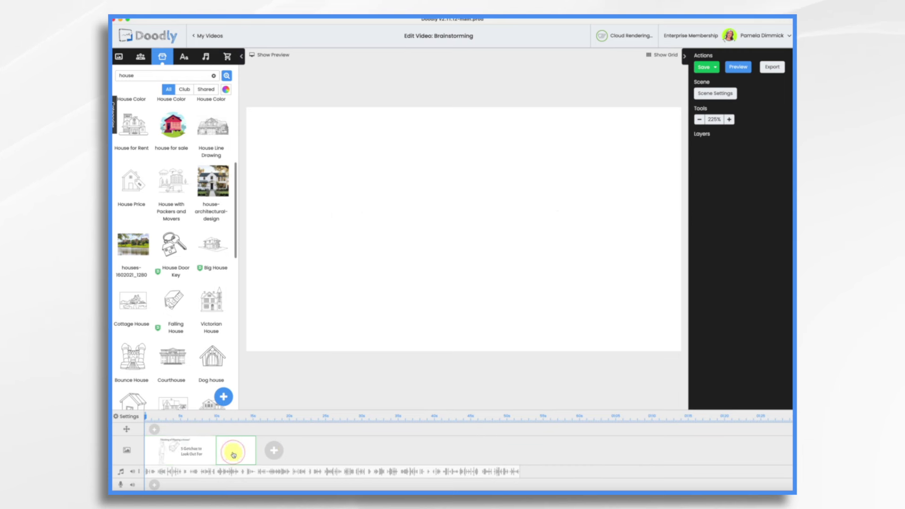
left_click(185, 57)
left_click_drag(173, 123, 372, 175)
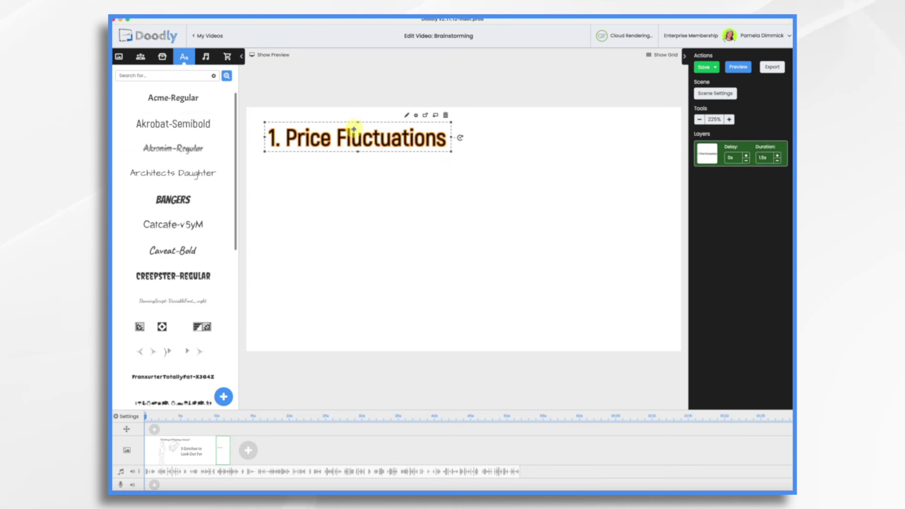
Duplicate the "1. Price Fluctuations" scene on the timeline until there are five numbered scenes
right_click(223, 462)
left_click(249, 407)
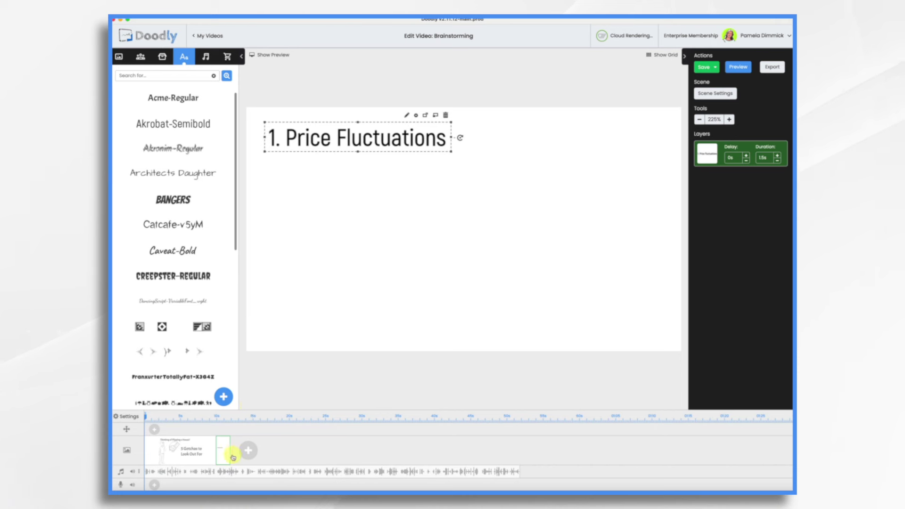
right_click(239, 458)
left_click(250, 409)
Change the heading of the second numbered scene to "2. Hidden Repair Costs"
double_click(300, 138)
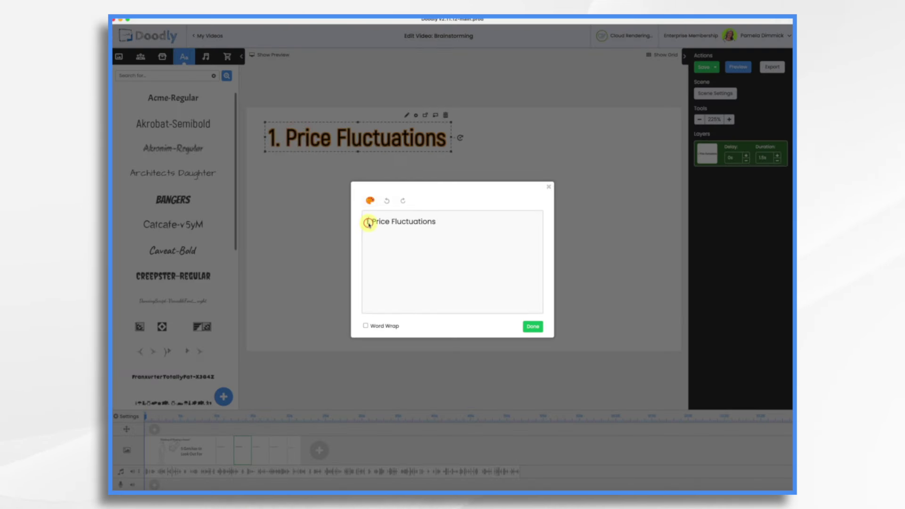
key("ctrl+a")
type("2.")
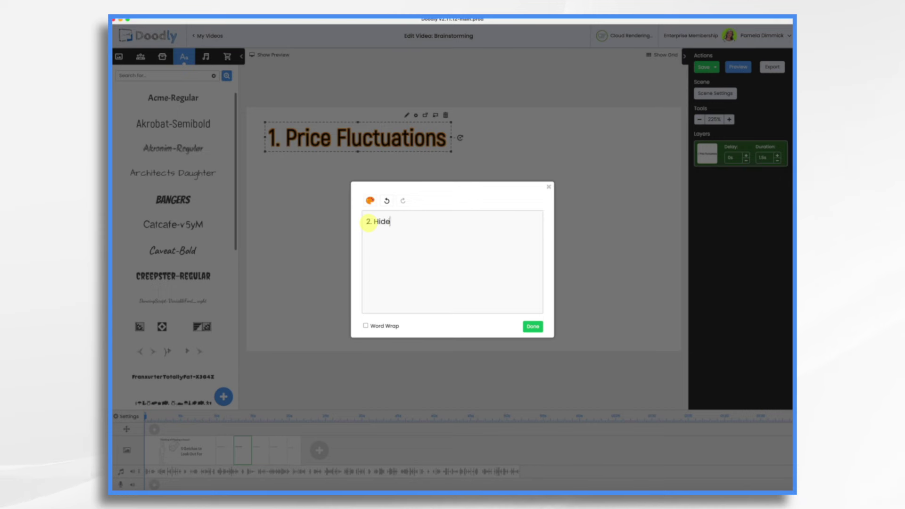
type(" Hidden Repair Costs")
left_click(530, 326)
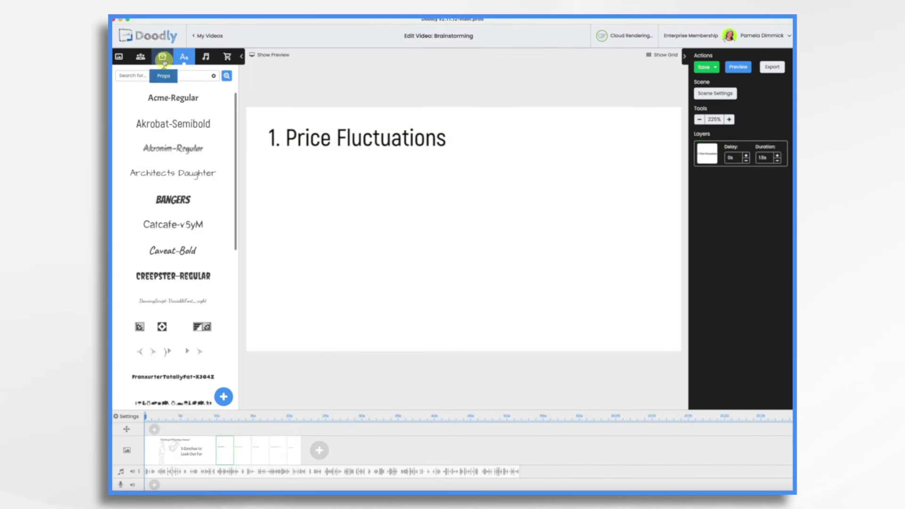
Illustrate the "1. Price Fluctuations" scene with the House Door Key, an open house drawing, a crossed-out "$500,000" and "$350,000"
left_click(161, 58)
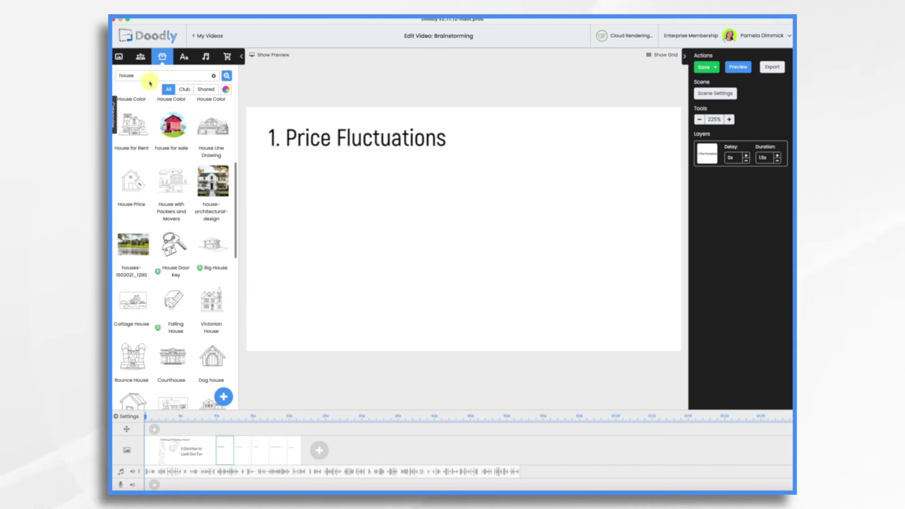
left_click_drag(174, 240, 356, 245)
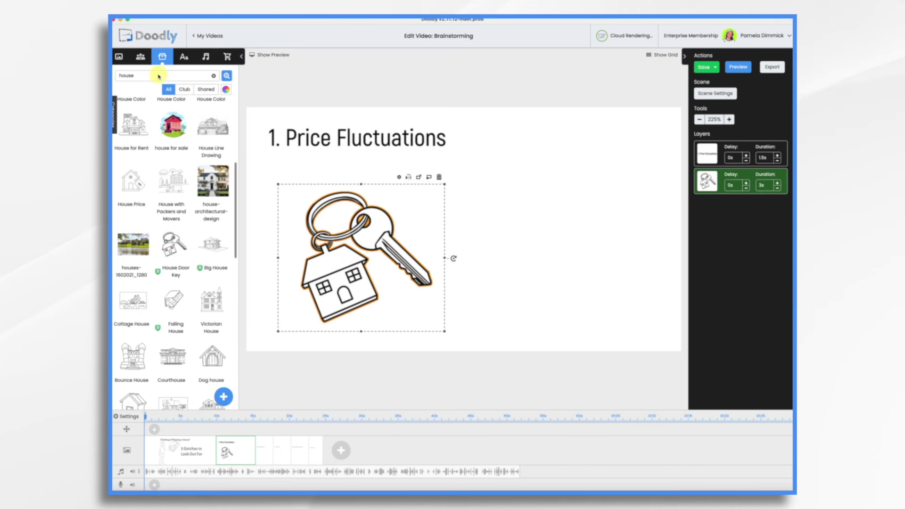
scroll(167, 179, "down", 3)
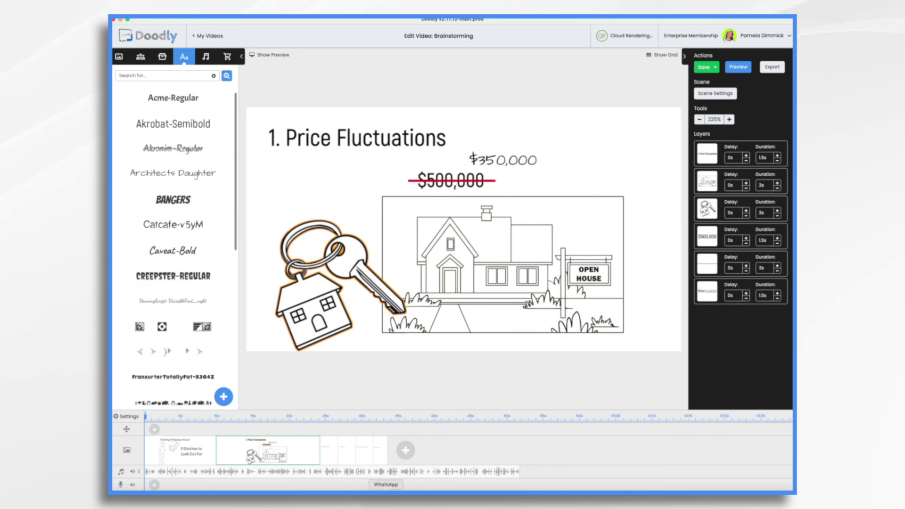
Find a hammer prop and place it at the left of the "2. Hidden Repair Costs" scene
left_click(329, 457)
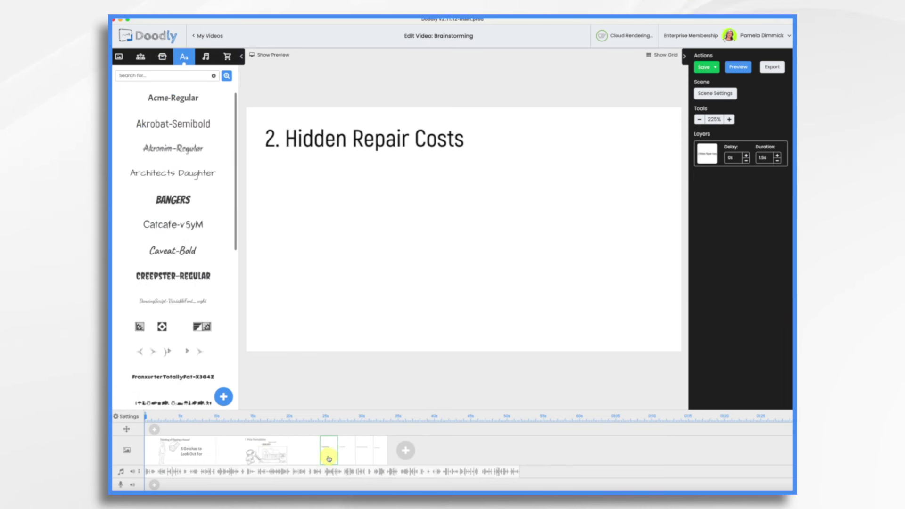
left_click(162, 58)
left_click(164, 75)
type("hamme")
left_click_drag(173, 121, 365, 239)
Add a line-drawn House prop beside the hammer, with a builder character and a "$$$$$$$" text to its right
double_click(121, 75)
type("house")
left_click_drag(172, 170, 481, 254)
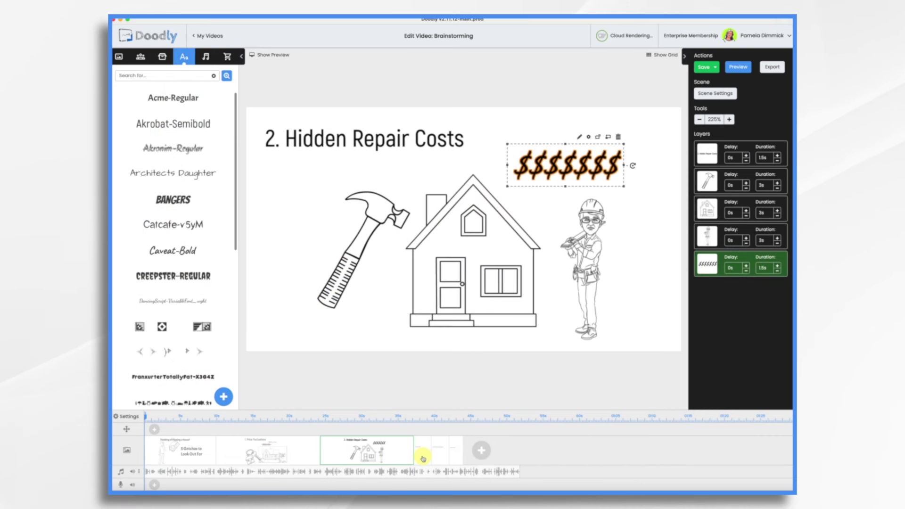
Place the large line-drawn House prop with a porch in the lower part of the "3. Uncertain ROI" scene
left_click(422, 456)
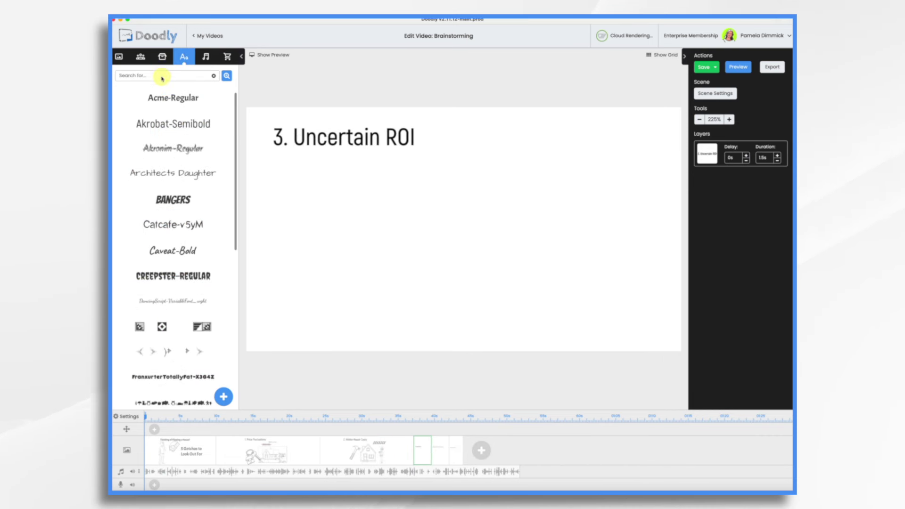
left_click(163, 56)
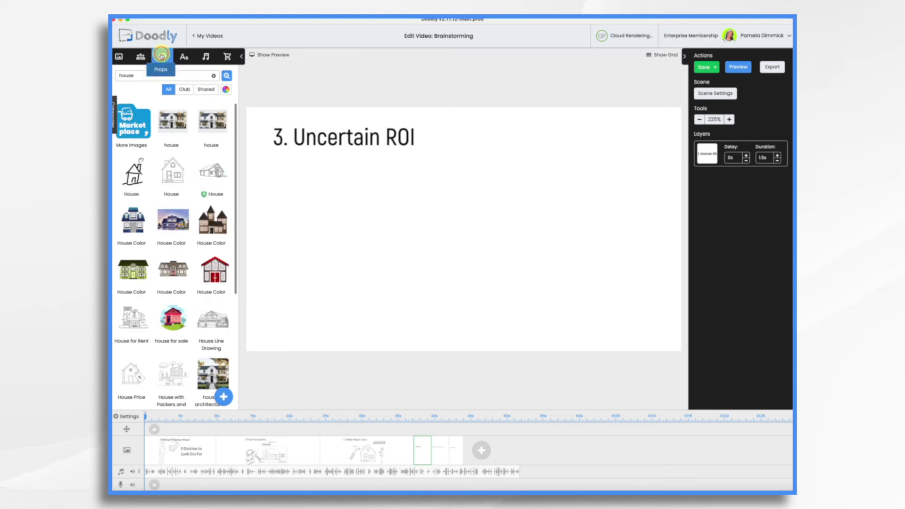
left_click_drag(212, 170, 505, 248)
Add a large handwritten-style "?" text to the right of the house in the "3. Uncertain ROI" scene
left_click(184, 56)
left_click_drag(182, 192, 485, 170)
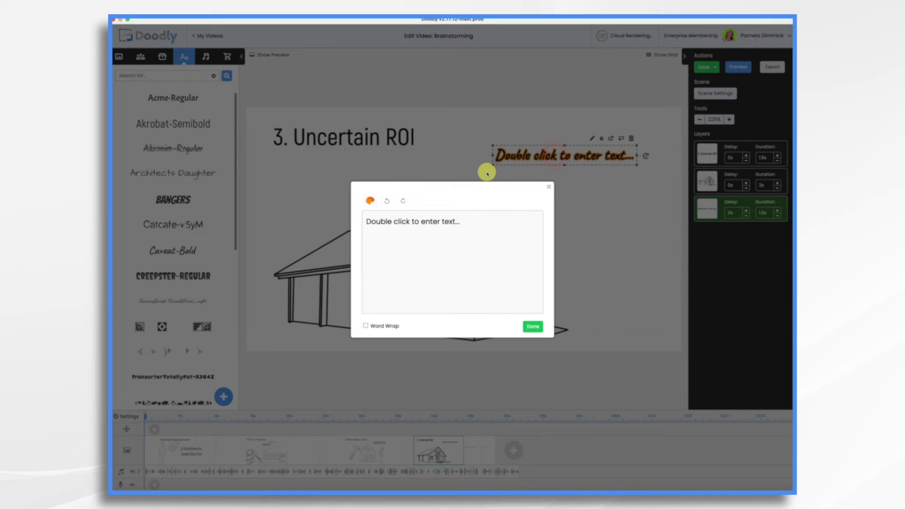
type("?")
left_click(533, 324)
Search the characters for "worried" and place one beside the house in the "3. Uncertain ROI" scene
left_click(140, 56)
type("worried")
key("Return")
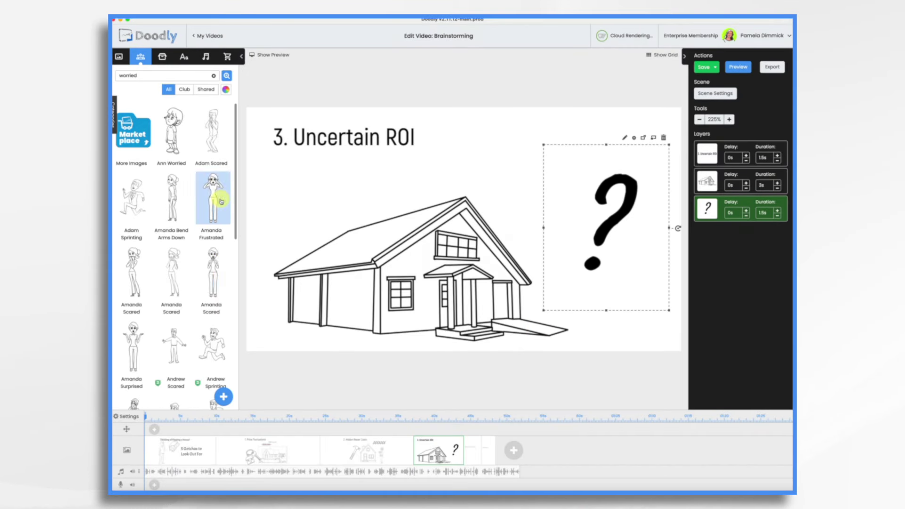
scroll(175, 236, "down", 2)
left_click_drag(133, 308, 560, 260)
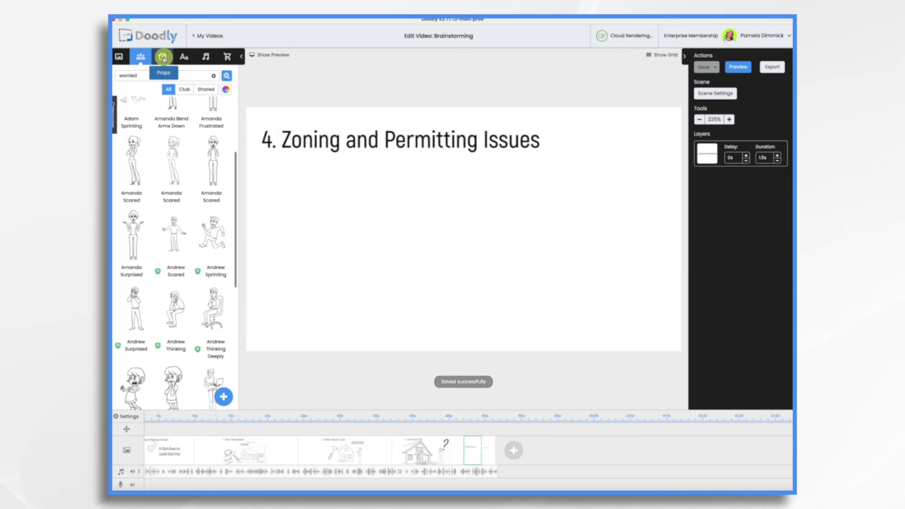
Illustrate the "4. Zoning and Permitting Issues" scene with a row of book and permit document props
left_click(163, 58)
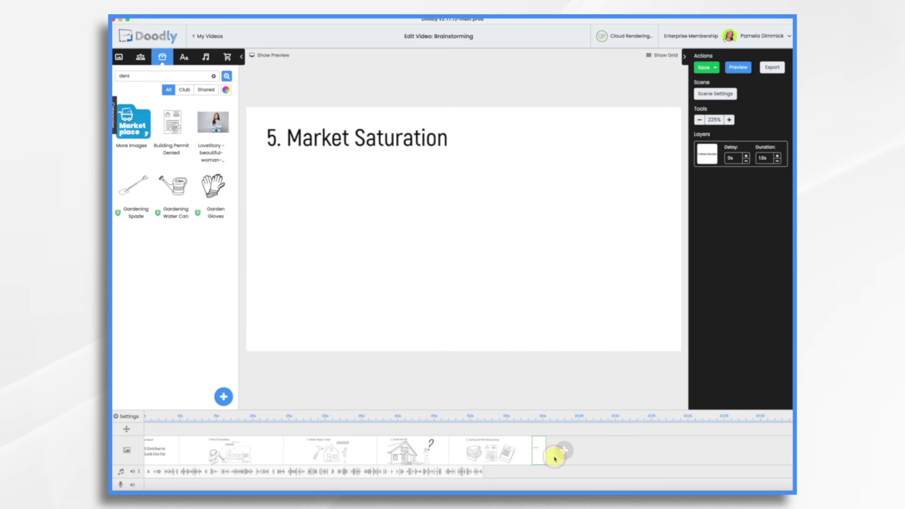
Add House, House Price, Two Storied House 2 and Two Storied House props in a row across the "5. Market Saturation" scene
type("i")
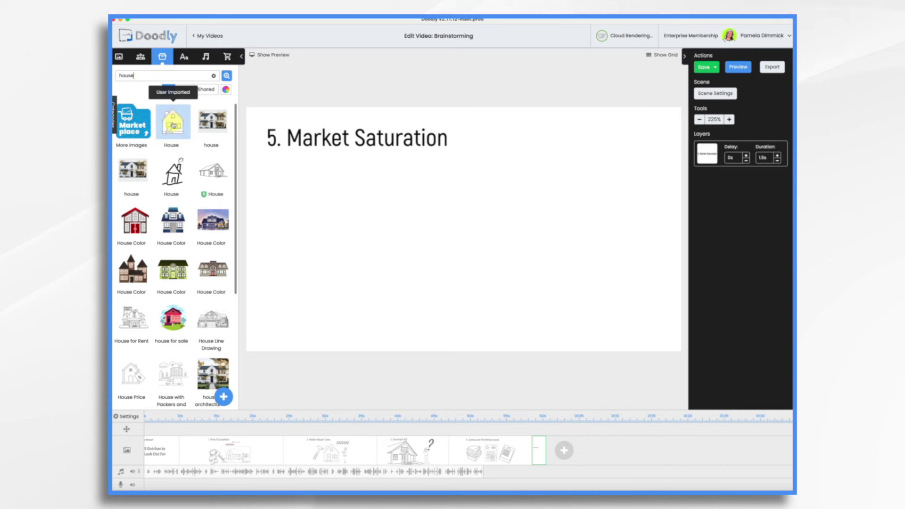
left_click(180, 118)
left_click(132, 372)
scroll(226, 271, "down", 10)
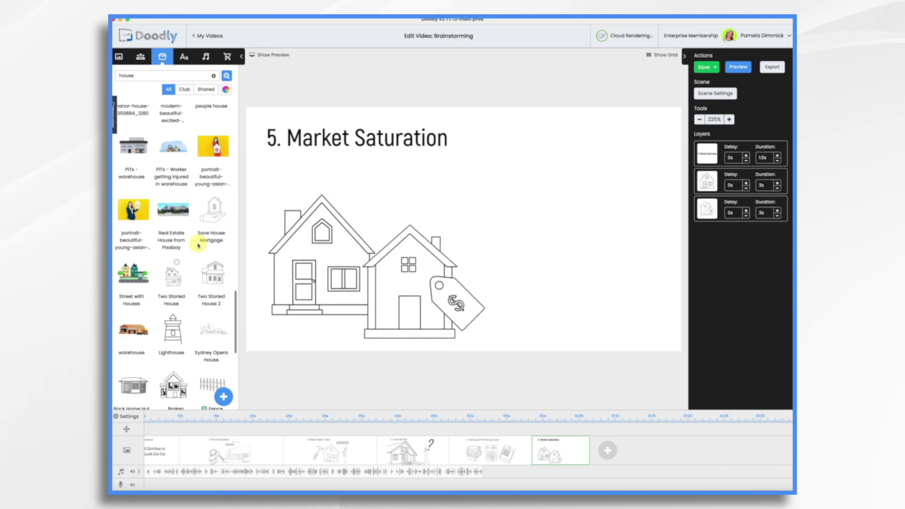
left_click(213, 272)
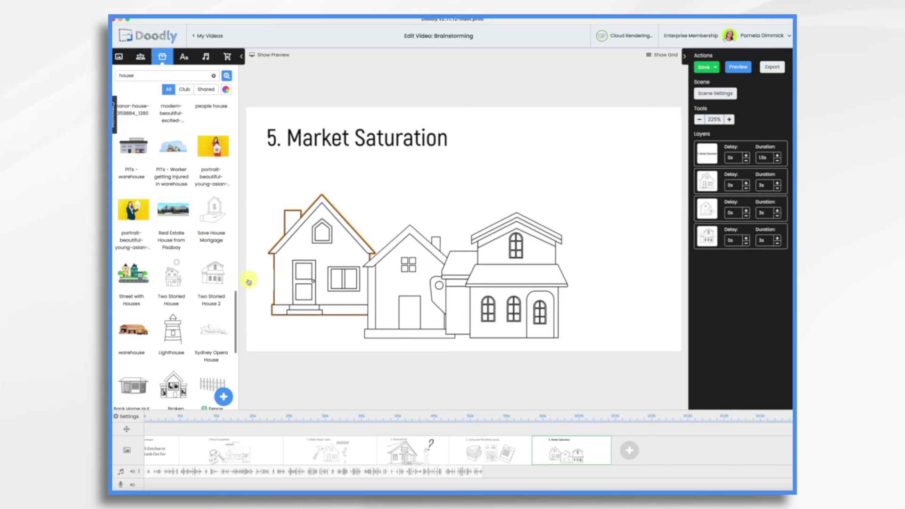
left_click(171, 276)
Crowd the "5. Market Saturation" scene with extra overlapping House and House Price props and set every house's duration to 0s
scroll(172, 344, "down", 3)
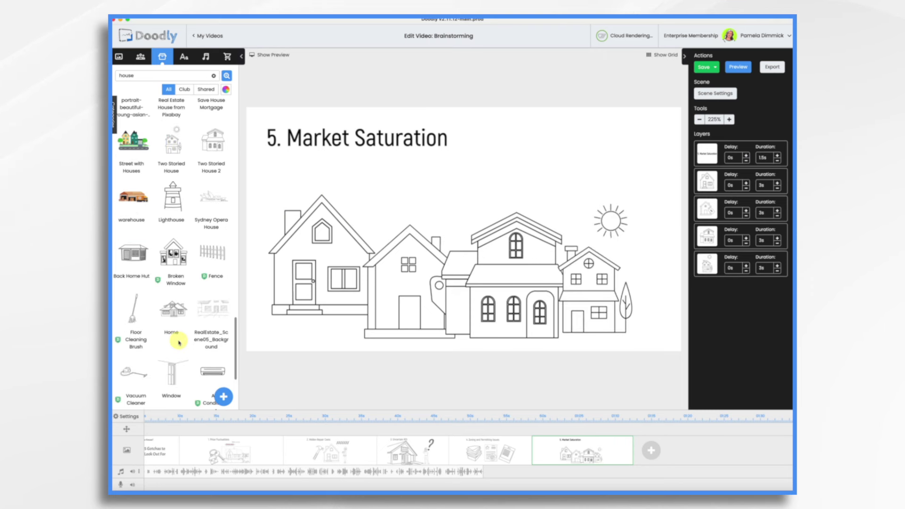
scroll(178, 340, "down", 5)
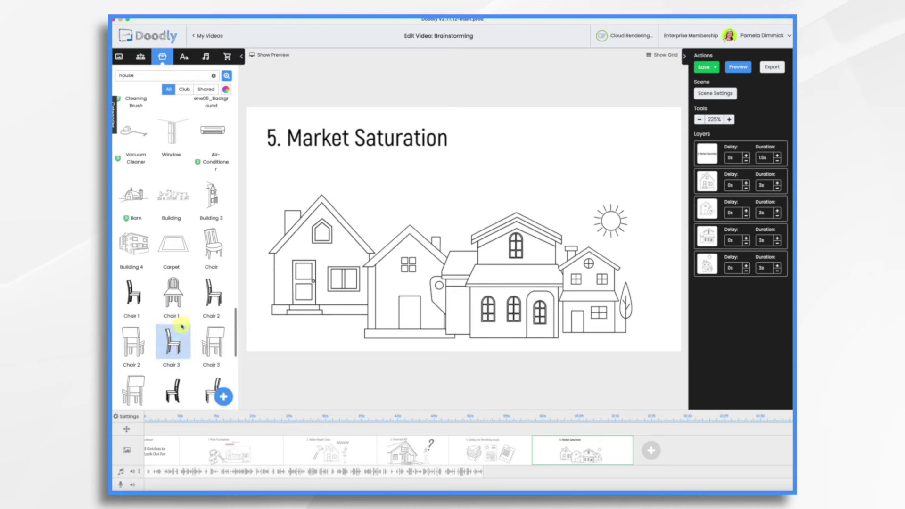
scroll(176, 313, "down", 5)
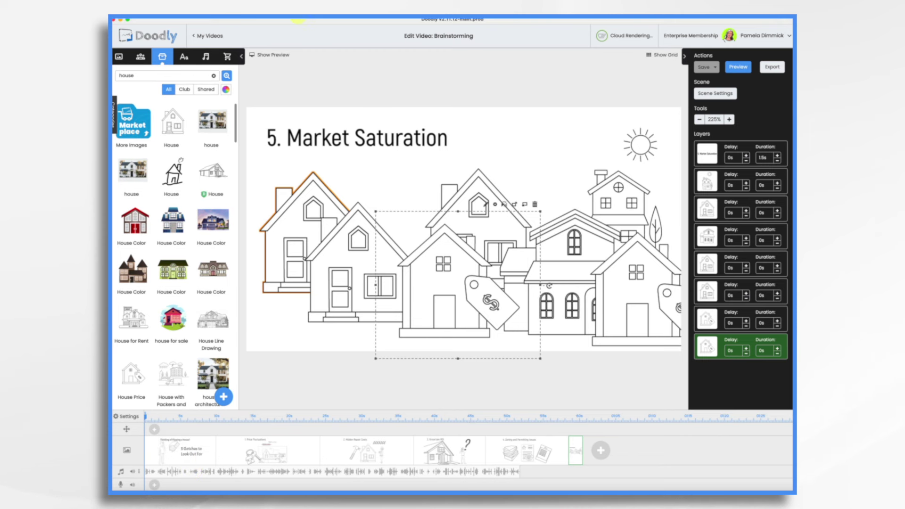
Show the inline preview next to the scene and play the video from the start
left_click(274, 56)
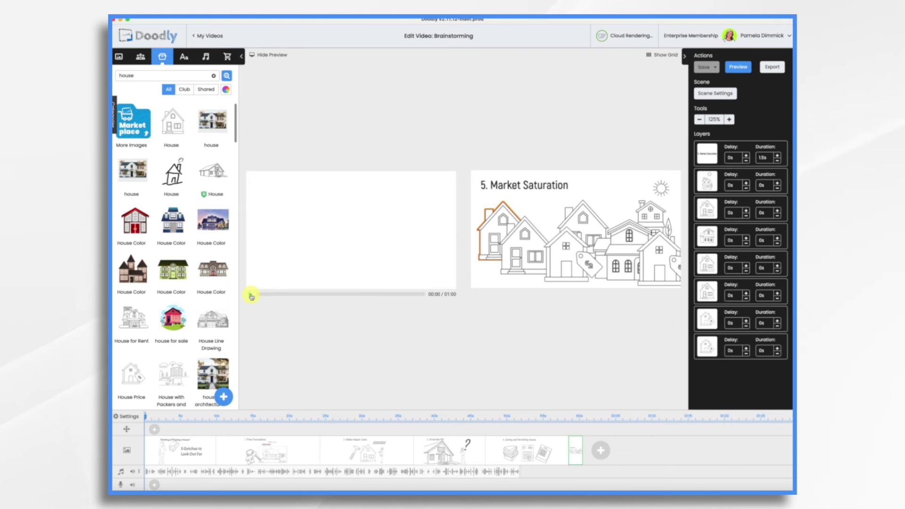
left_click(252, 295)
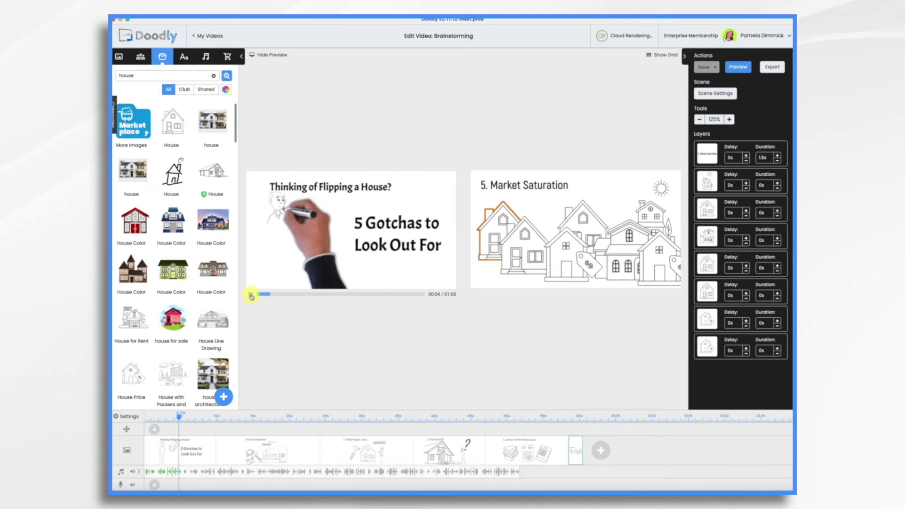
Pause playback and move the "5 Gotchas to Look Out For" text to the end of the title scene's layer order
left_click(252, 295)
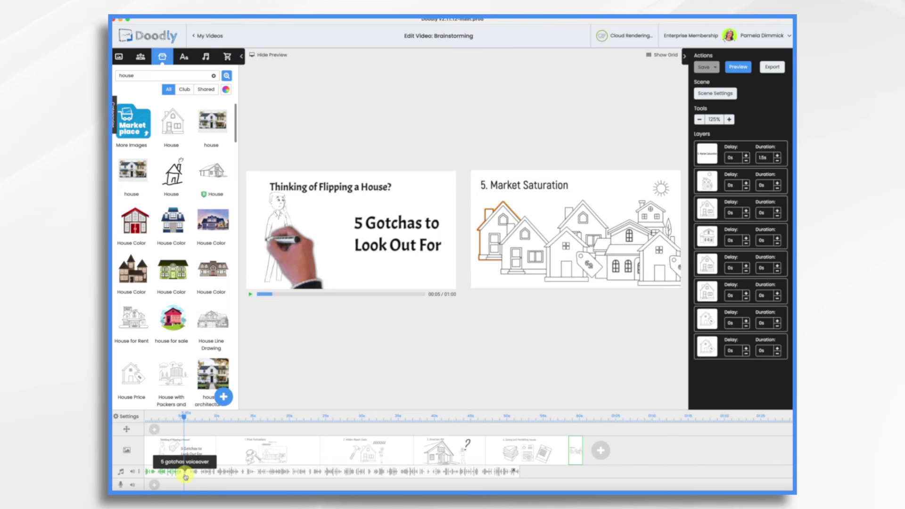
left_click(181, 452)
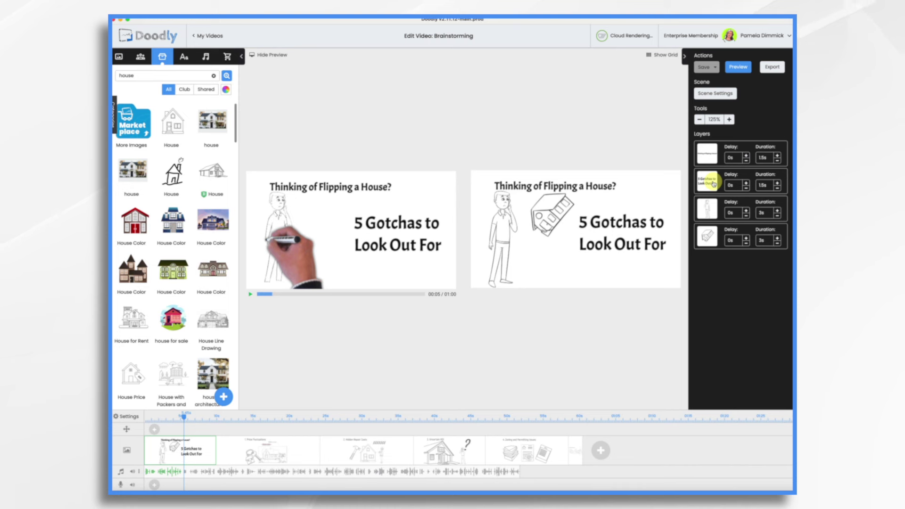
left_click_drag(713, 183, 714, 242)
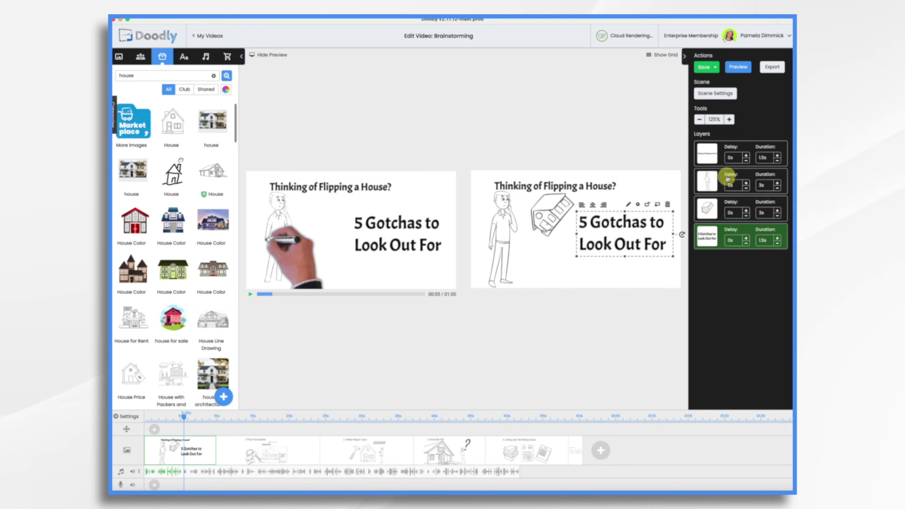
In the title scene, set the thinking man's duration to 0s and the house prop's duration to 1.5s
left_click(765, 187)
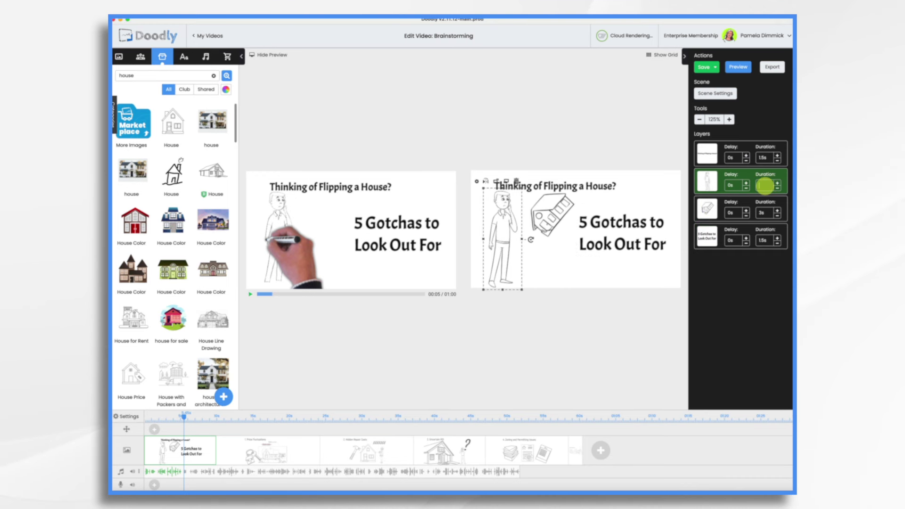
type("0")
key("Return")
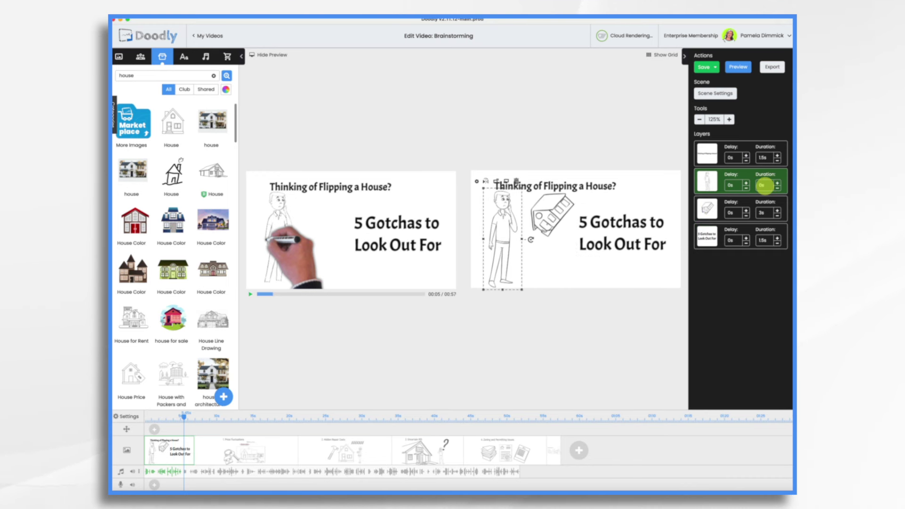
left_click(778, 216)
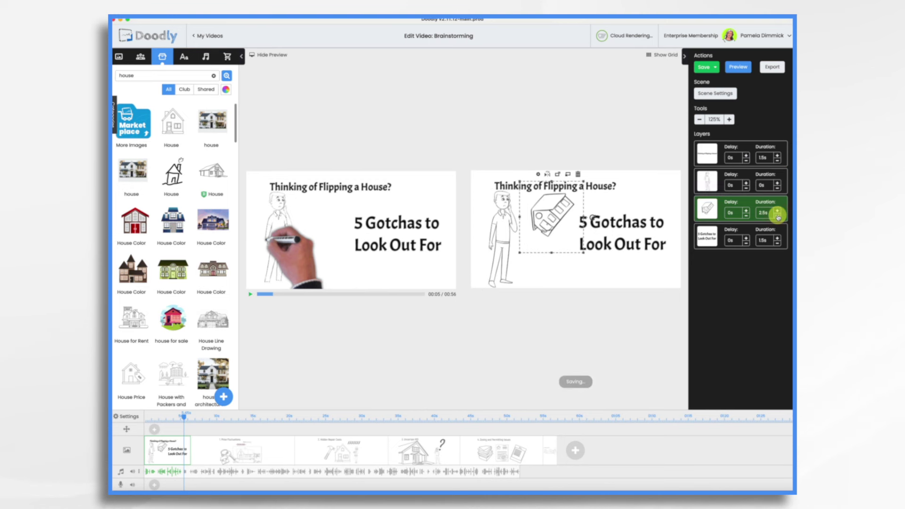
left_click(777, 216)
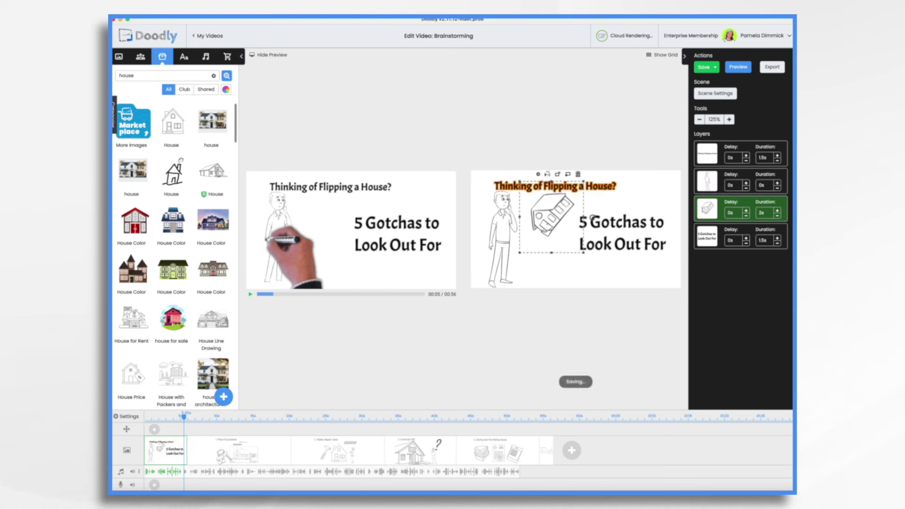
left_click(777, 216)
Replay the video from the start and pause it in the "1. Price Fluctuations" scene
left_click_drag(184, 417, 143, 421)
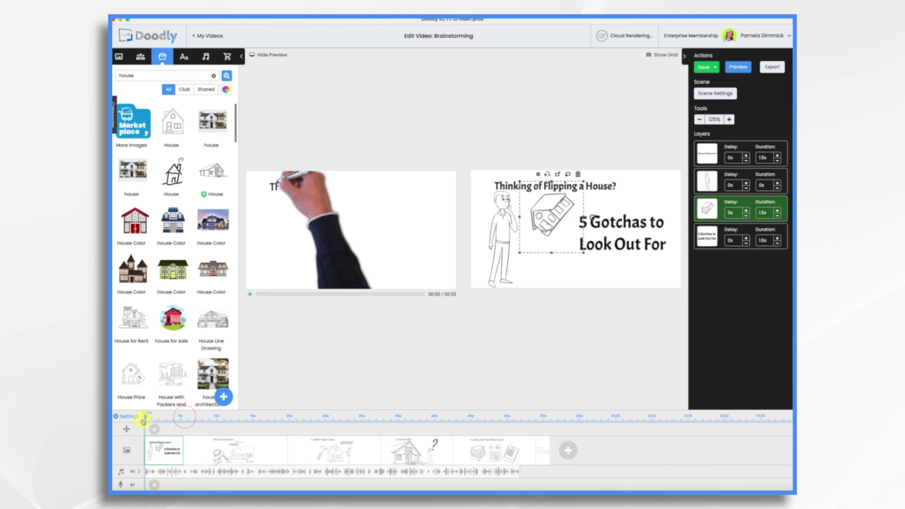
left_click(251, 297)
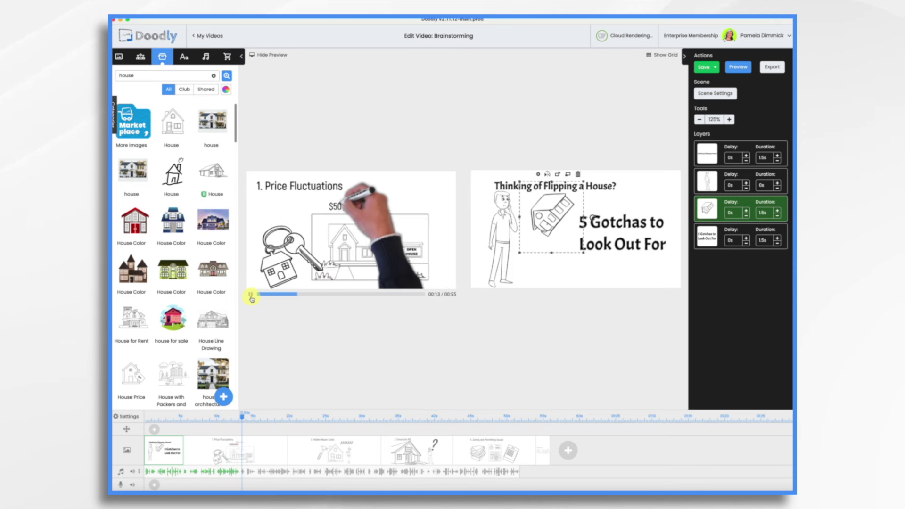
left_click(251, 298)
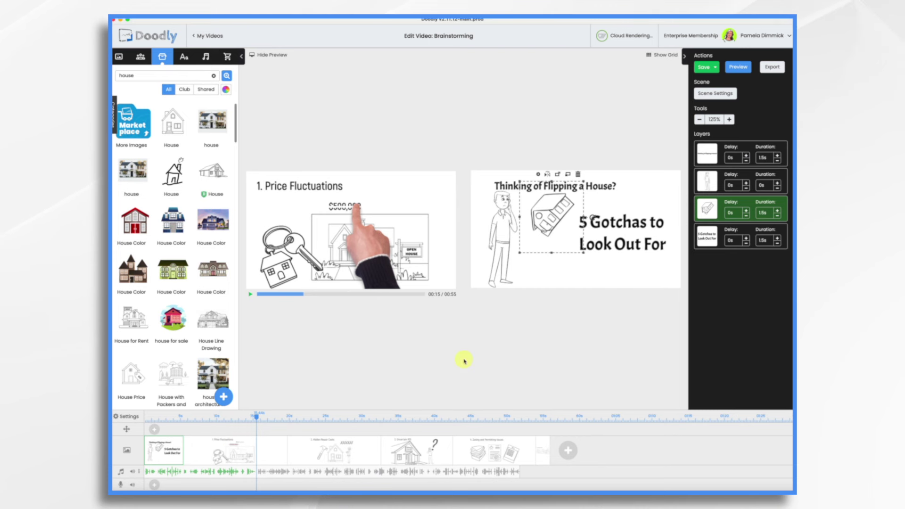
In the "1. Price Fluctuations" scene, set the open house drawing's duration to 0s and the keys' duration to 2s
left_click(241, 417)
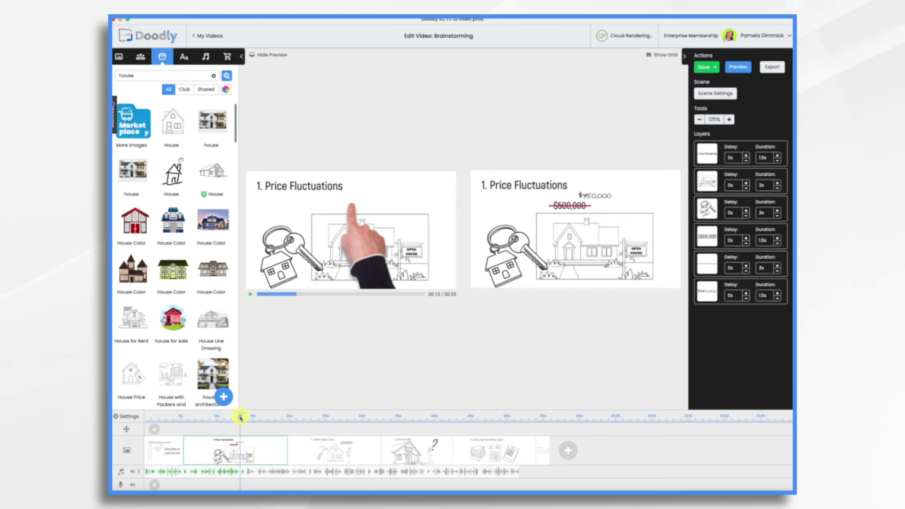
left_click(770, 189)
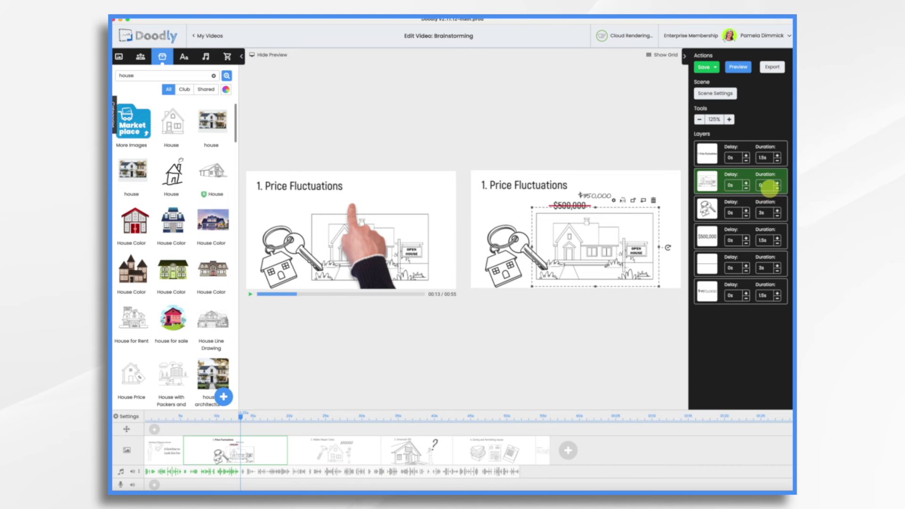
key("Return")
left_click(777, 218)
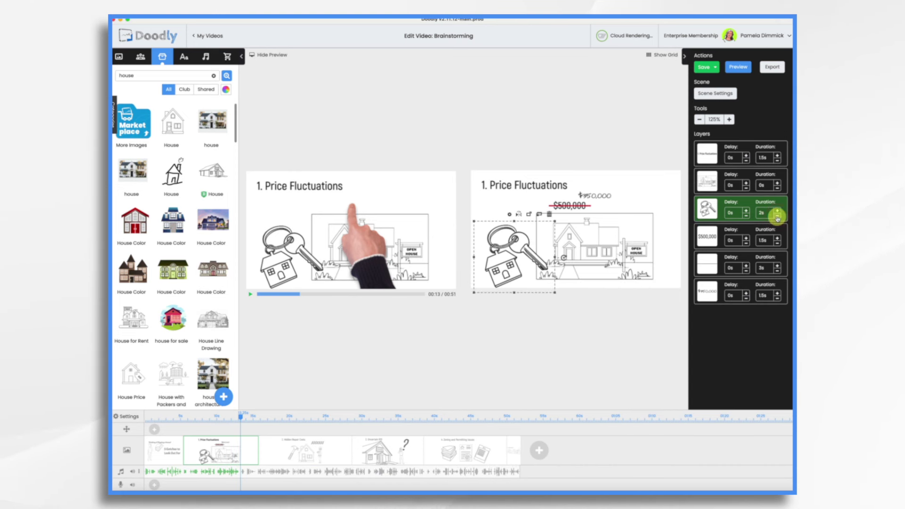
Move the "$500,000" text ahead of the keys with a 0s duration, and set the strike-through line's duration to 1s
left_click_drag(760, 240, 779, 218)
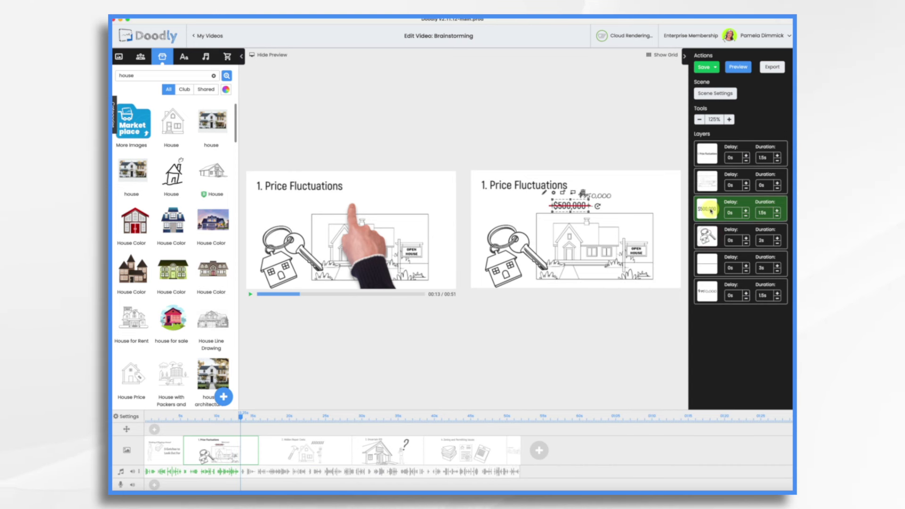
left_click(777, 217)
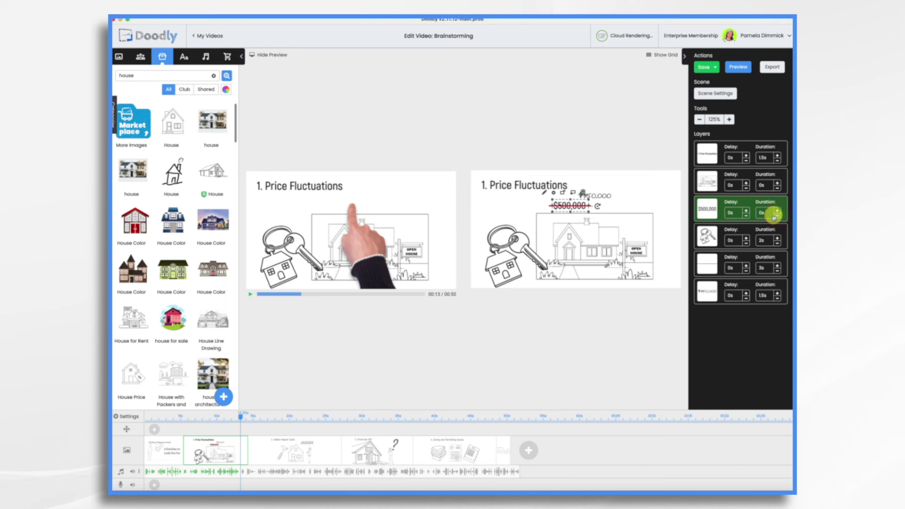
left_click(712, 268)
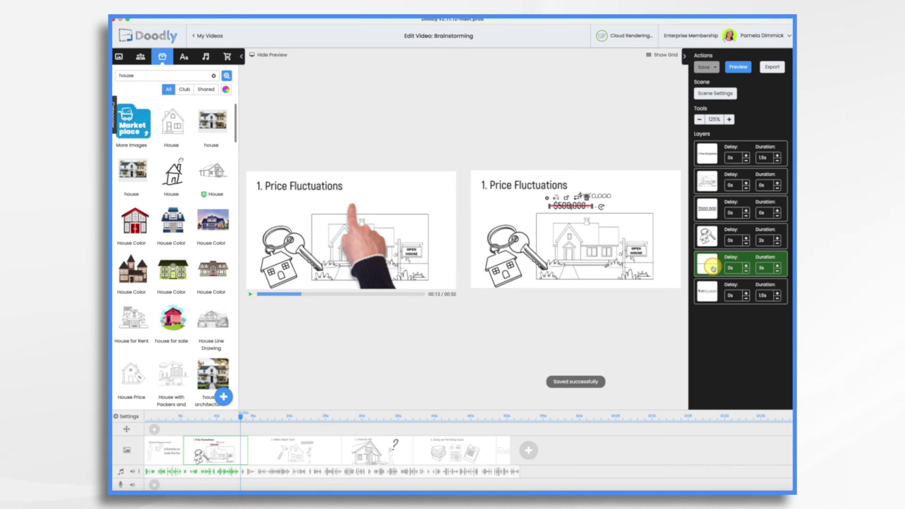
left_click(777, 271)
left_click(777, 271)
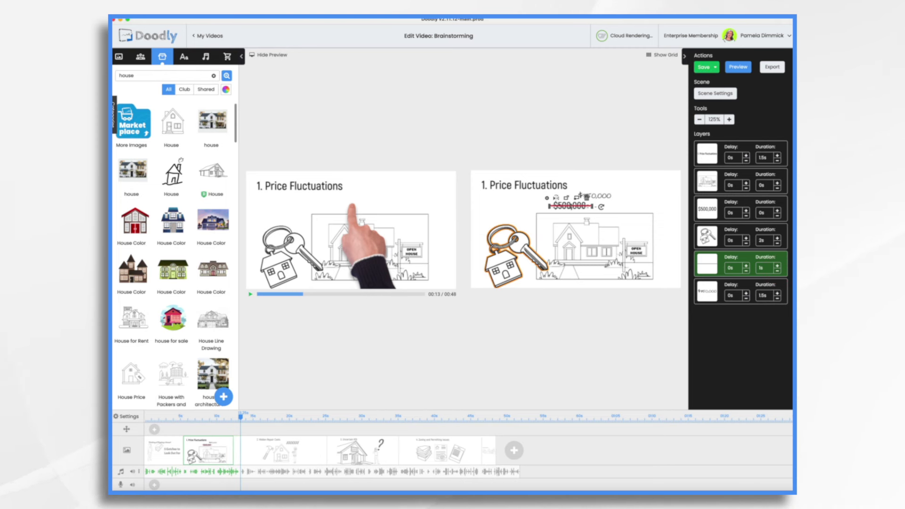
Set the erase mode to Off in the video settings and apply it
left_click(128, 418)
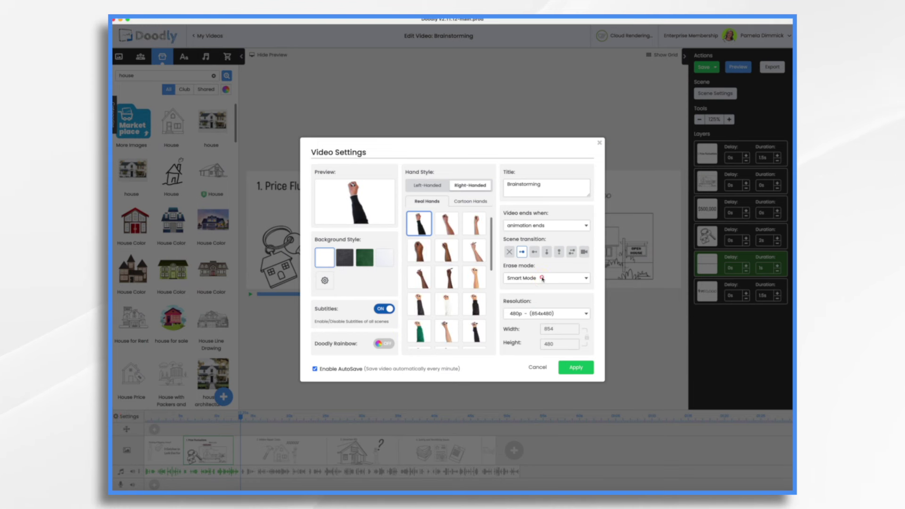
left_click(516, 301)
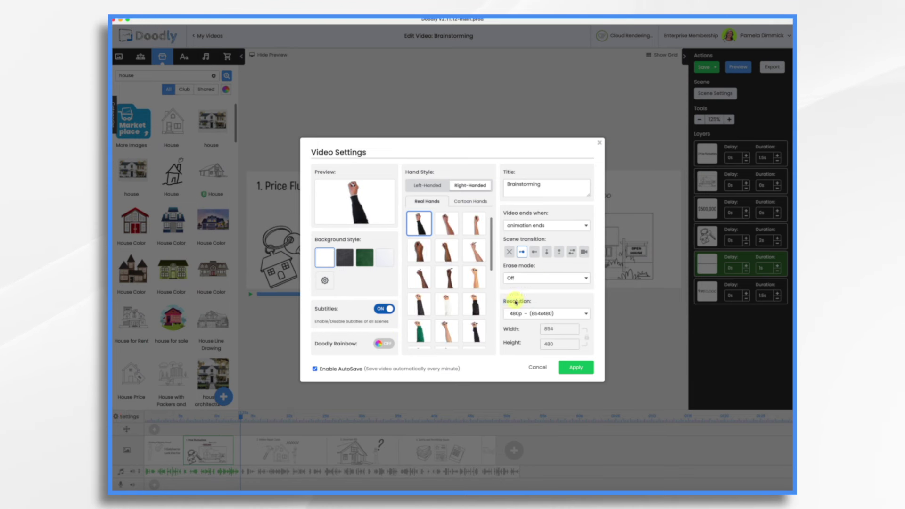
left_click(576, 368)
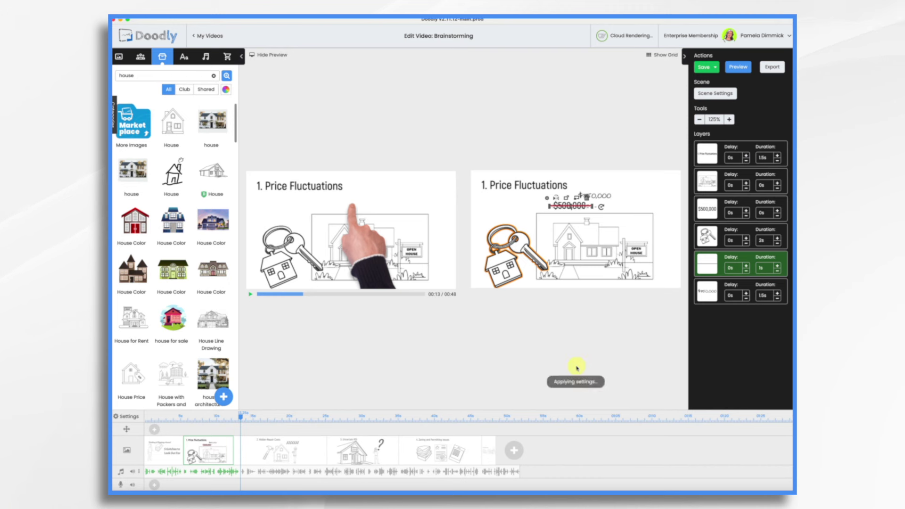
Play the video from the end of the title scene and set the "1. Price Fluctuations" scene's extra time to 2s
left_click(182, 417)
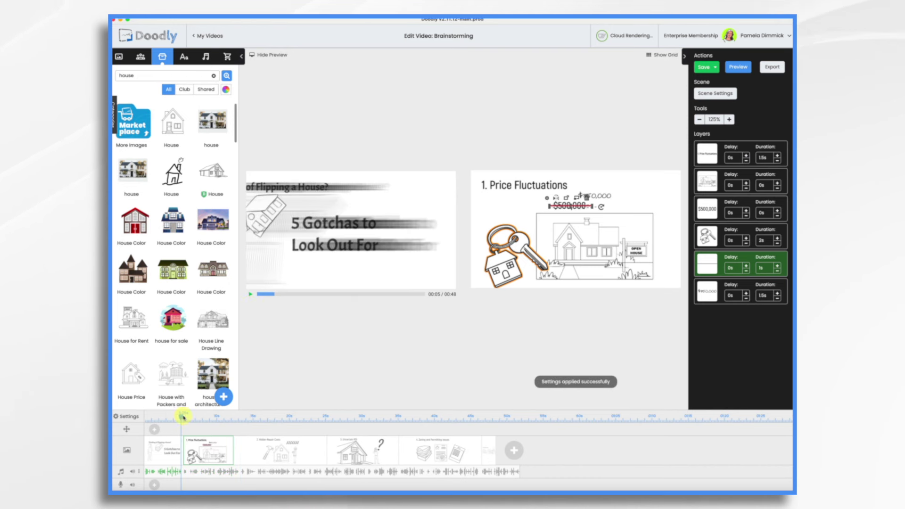
left_click(250, 294)
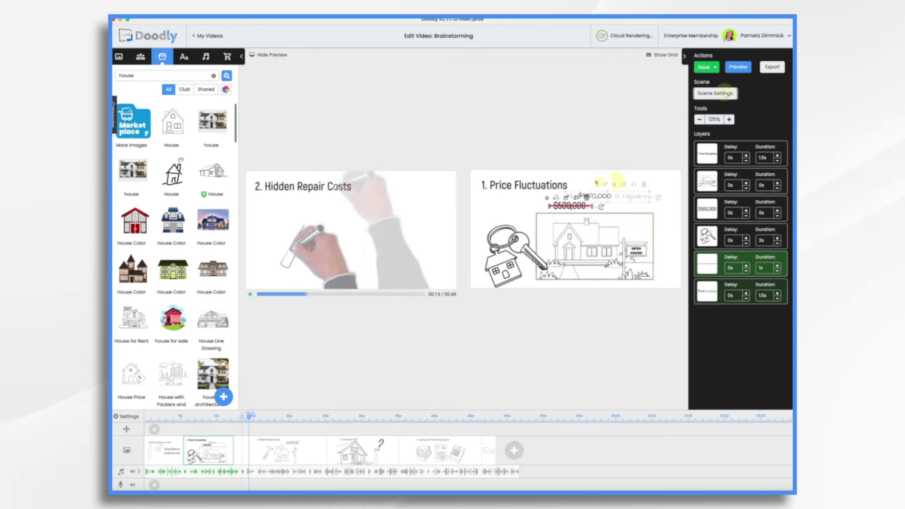
left_click(714, 93)
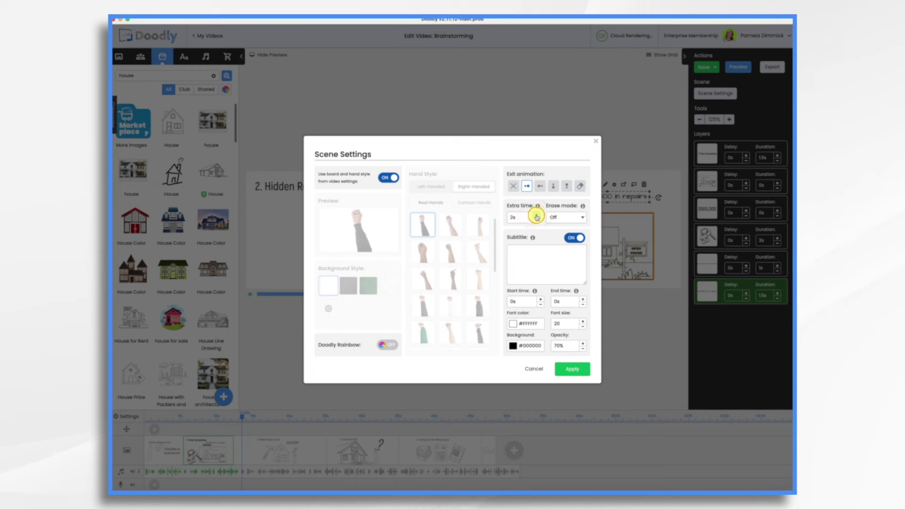
left_click(576, 372)
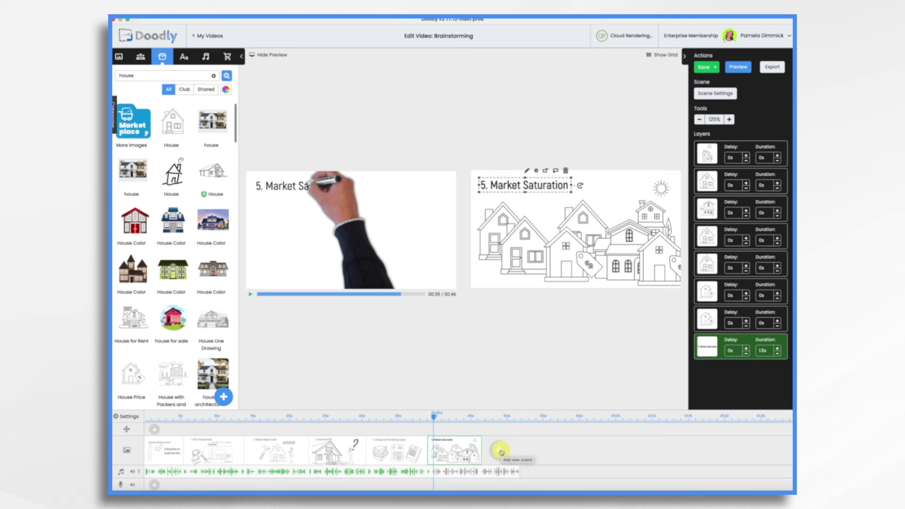
Add a closing scene with the Acme Real Estate logo found by searching "real estate logo", enlarged to about 519 px and centred
left_click(501, 451)
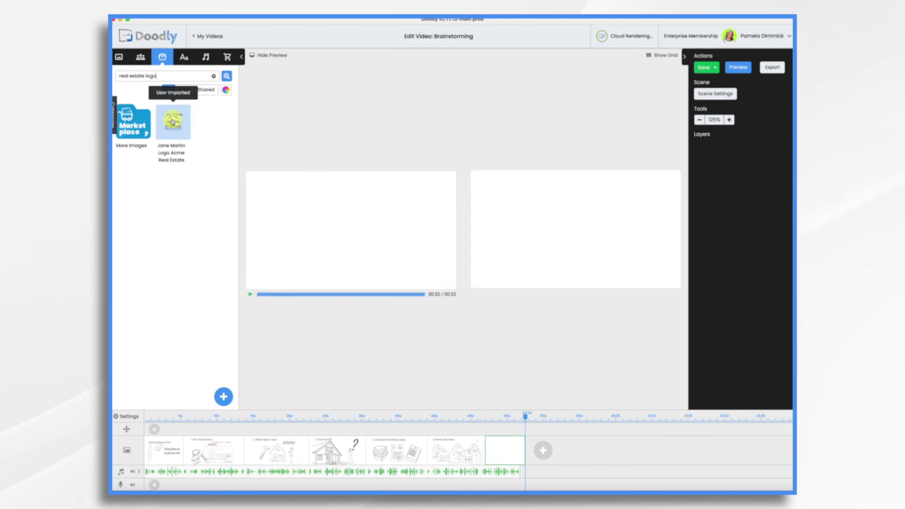
left_click_drag(173, 122, 535, 221)
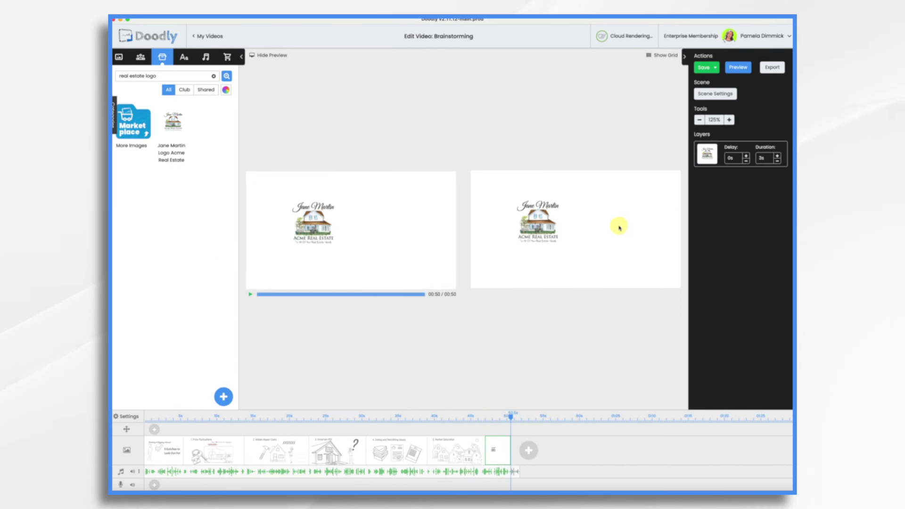
left_click(571, 254)
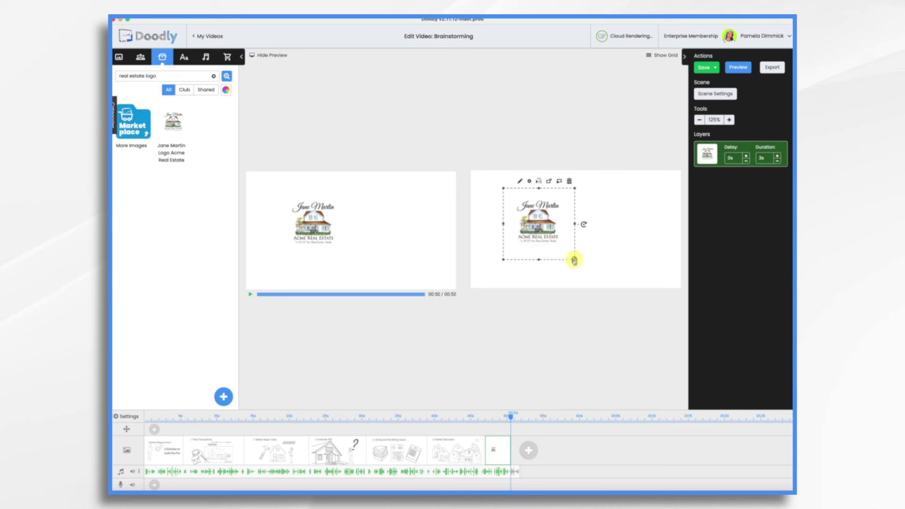
left_click_drag(575, 258, 644, 310)
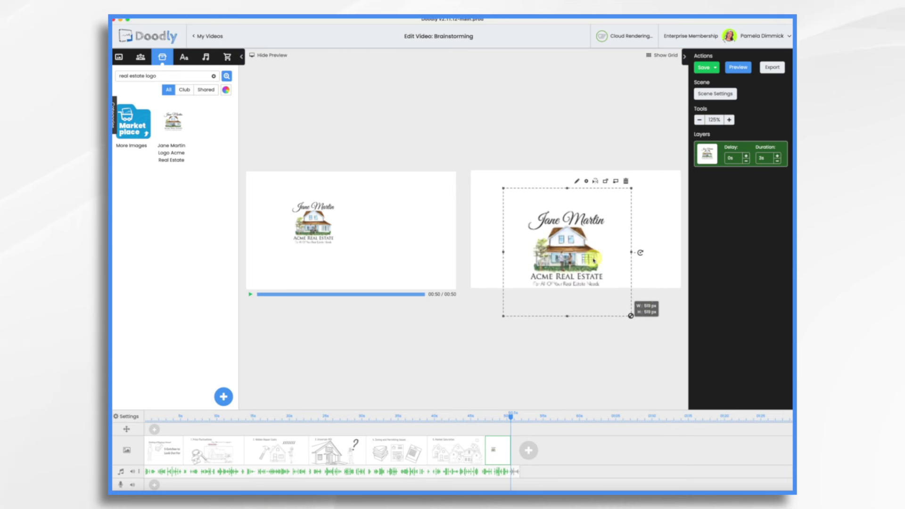
left_click_drag(575, 246, 583, 228)
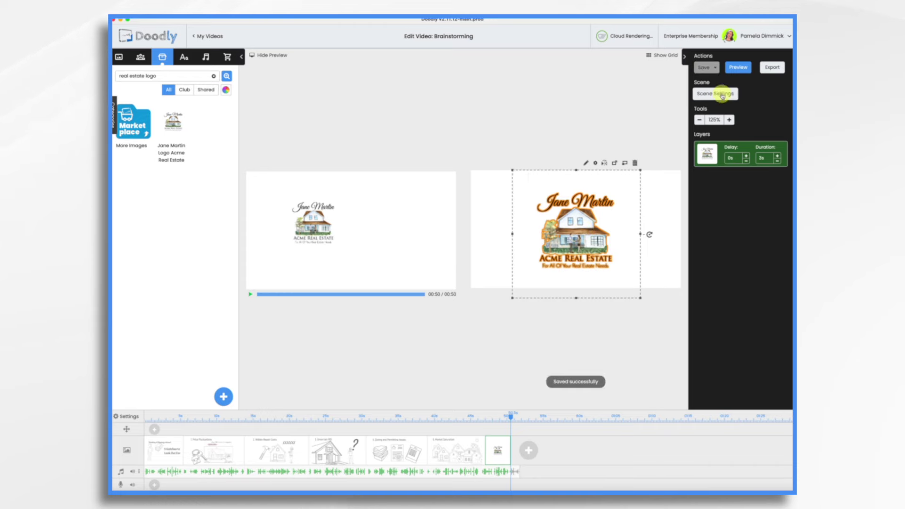
Increase the logo scene's extra time in its scene settings and play the scene in the inline preview
left_click(720, 94)
left_click(537, 216)
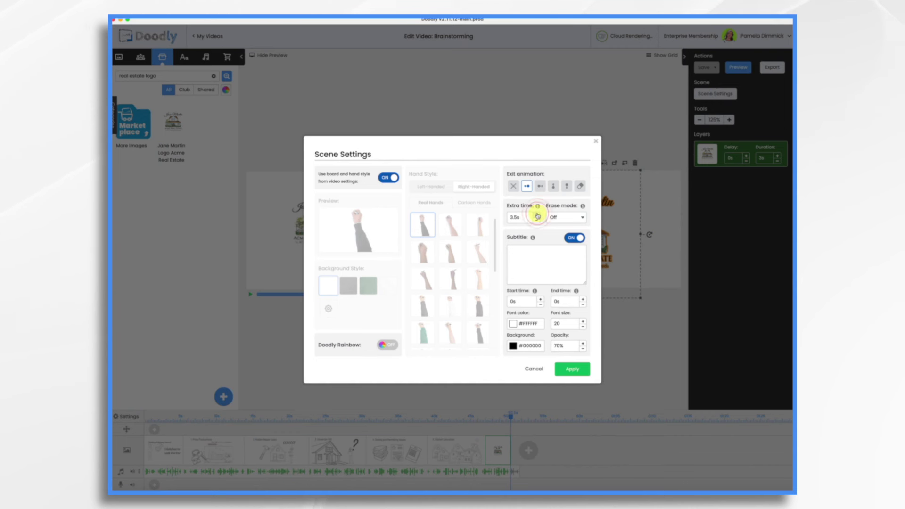
left_click(572, 369)
left_click(248, 294)
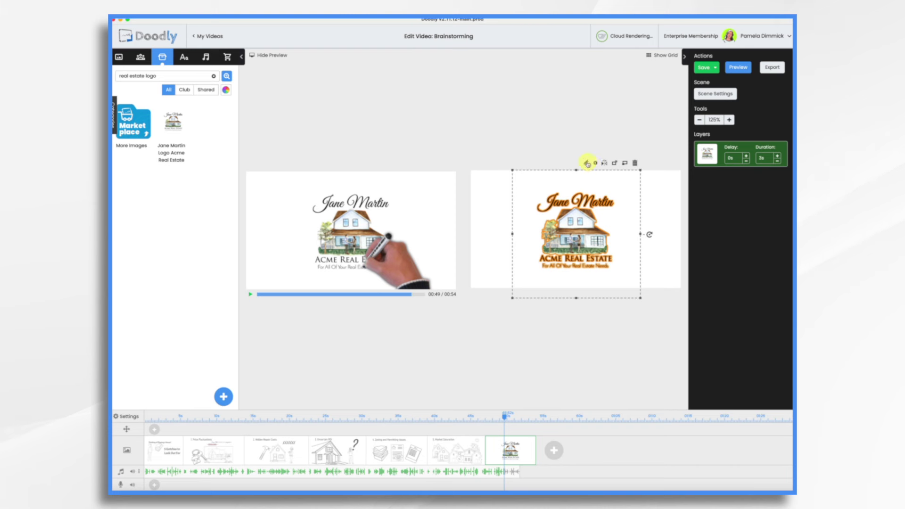
Change the logo's reveal mode to Fade in the asset editor and save it back to the scene
left_click(587, 163)
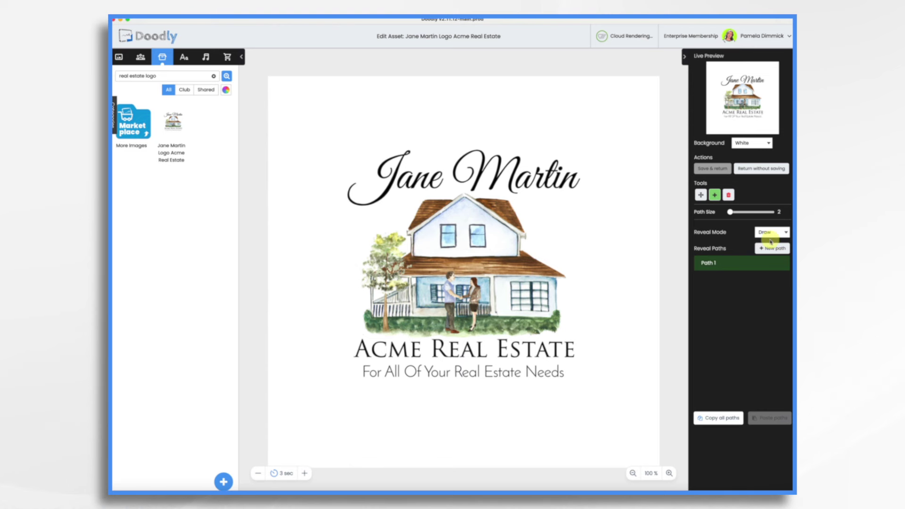
left_click(771, 242)
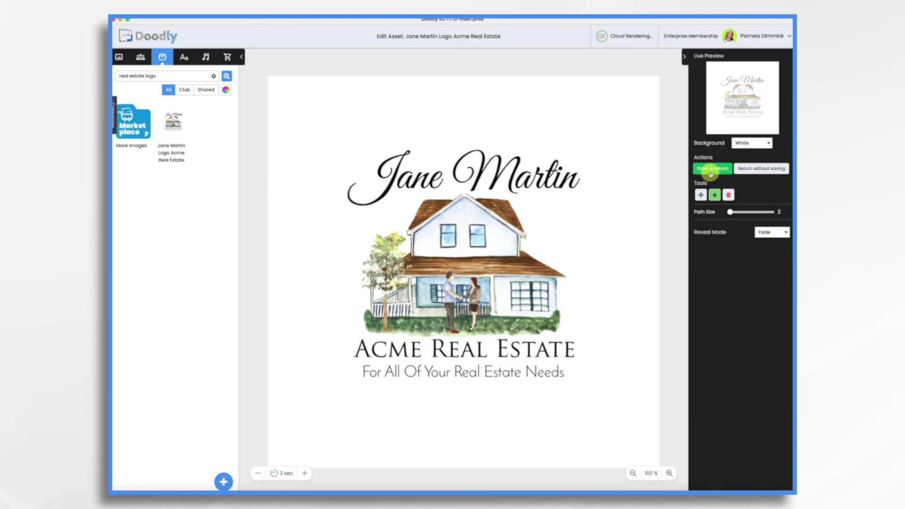
left_click(710, 173)
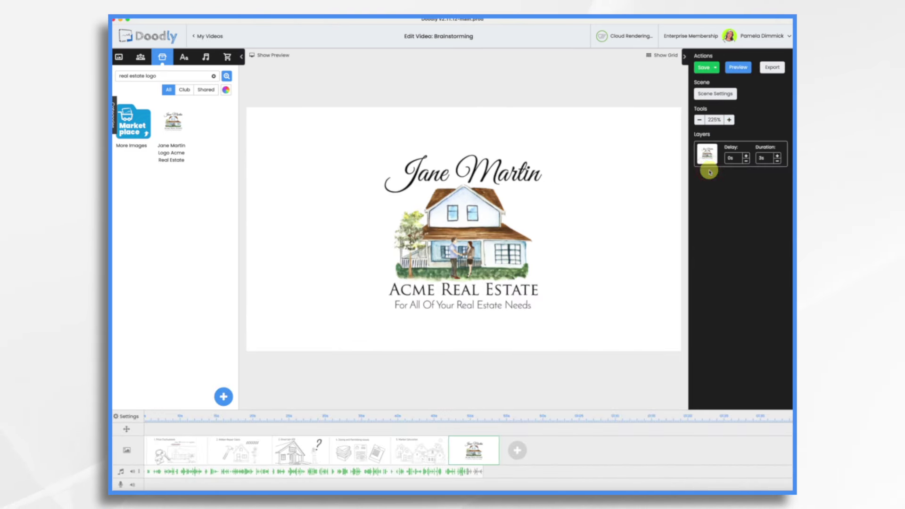
left_click(182, 56)
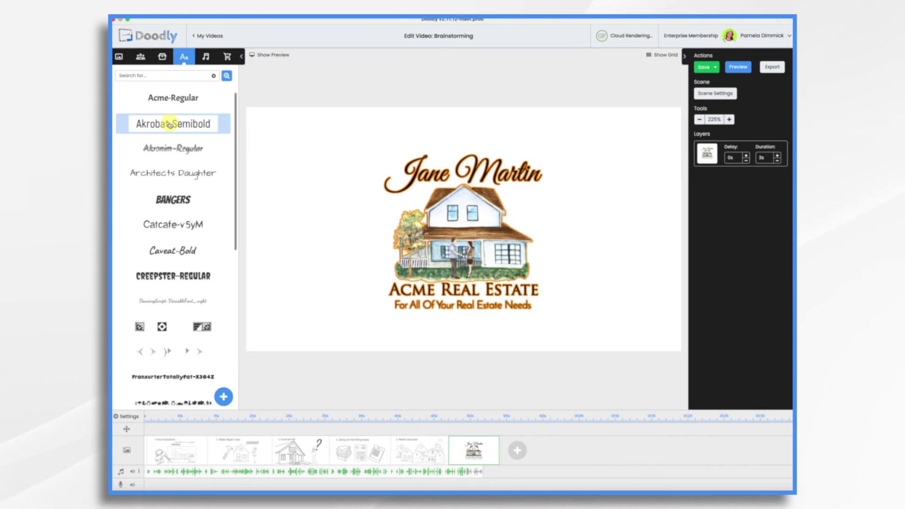
left_click_drag(137, 123, 460, 331)
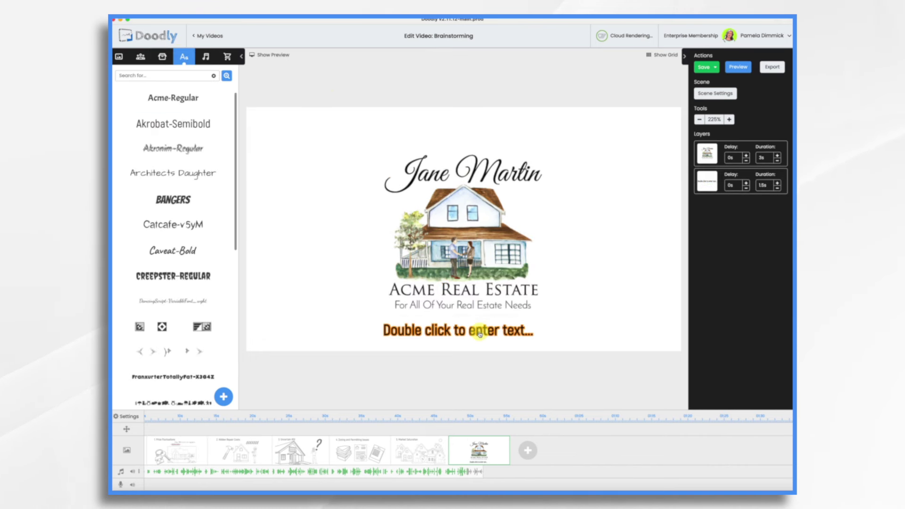
double_click(479, 334)
triple_click(469, 222)
type("www.AcmeRealEstate.com")
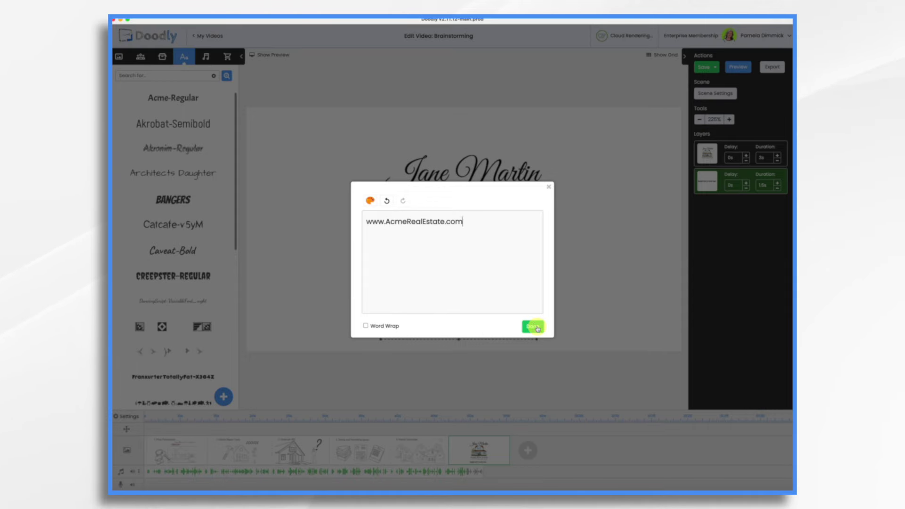
left_click(537, 328)
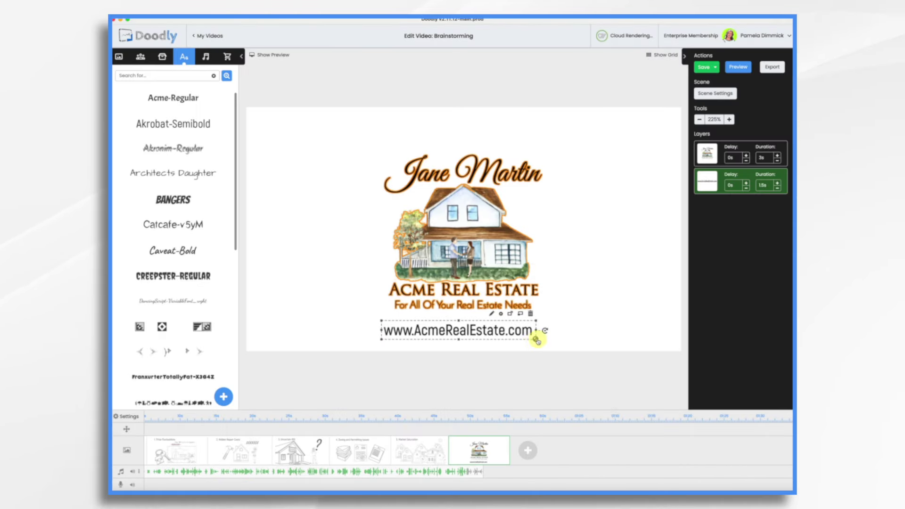
Set the web address text's duration to 2s and the logo's duration to 1.5s
left_click(777, 182)
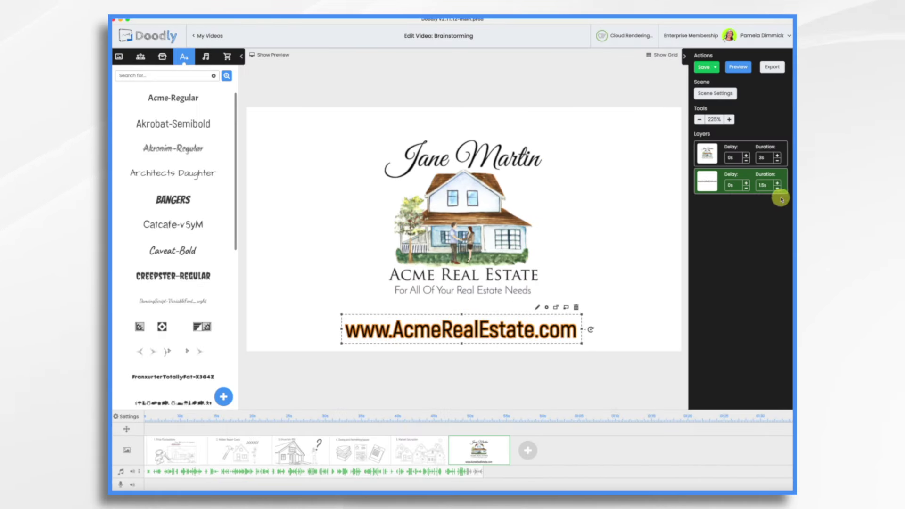
left_click(778, 161)
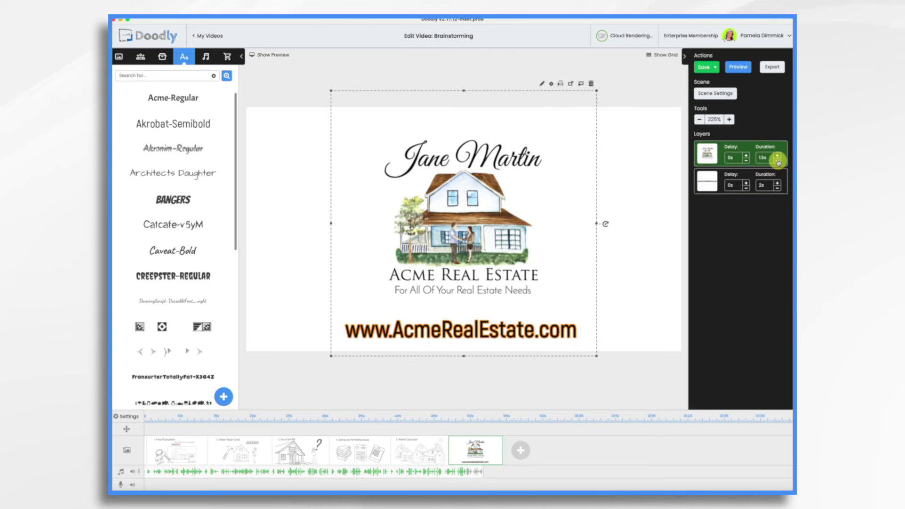